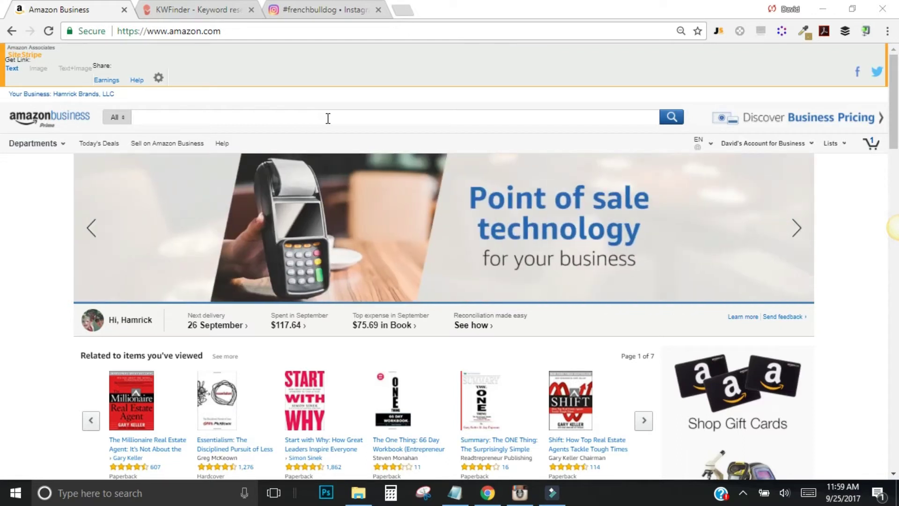
# - Search Amazon for 'dog mugs' to list novelty dog coffee mug products
pyautogui.click(327, 118)
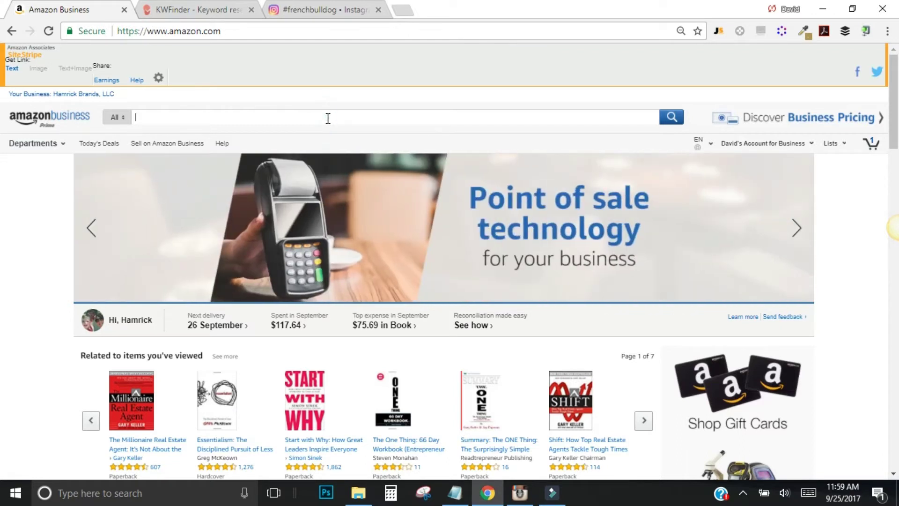
pyautogui.write('dog m')
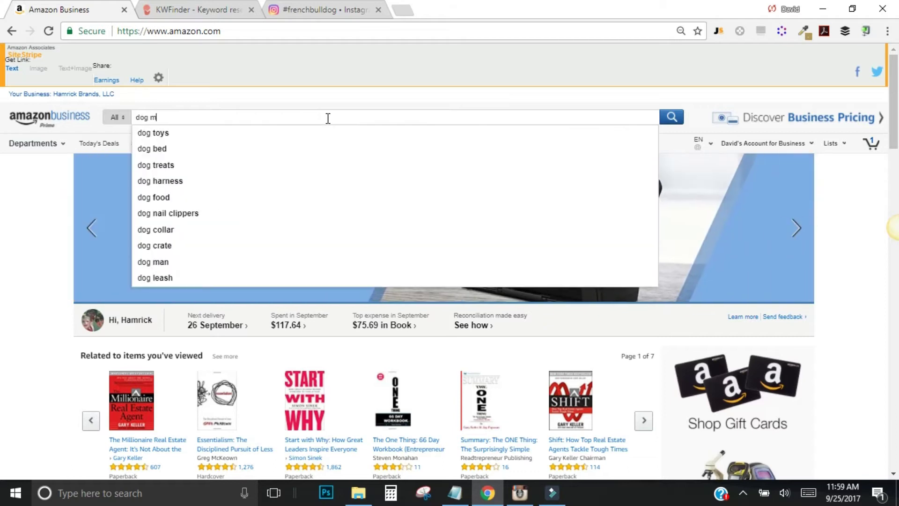
pyautogui.write('ugs')
pyautogui.press('Return')
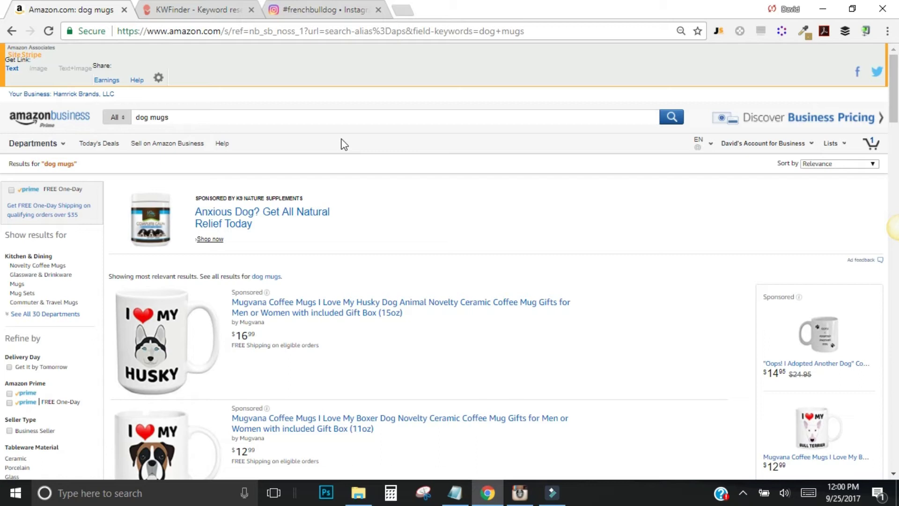
pyautogui.scroll(-3, 385, 221)
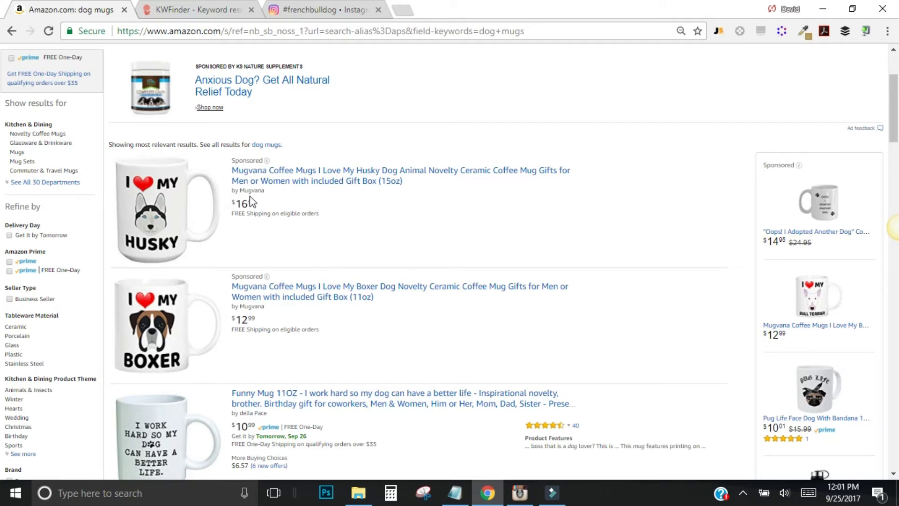
pyautogui.scroll(-3, 269, 309)
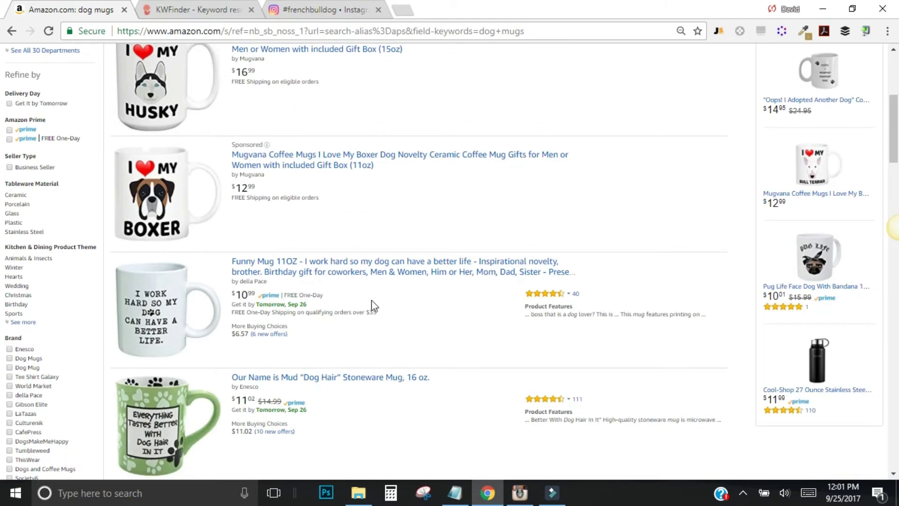
pyautogui.scroll(-1, 376, 281)
pyautogui.scroll(3, 375, 276)
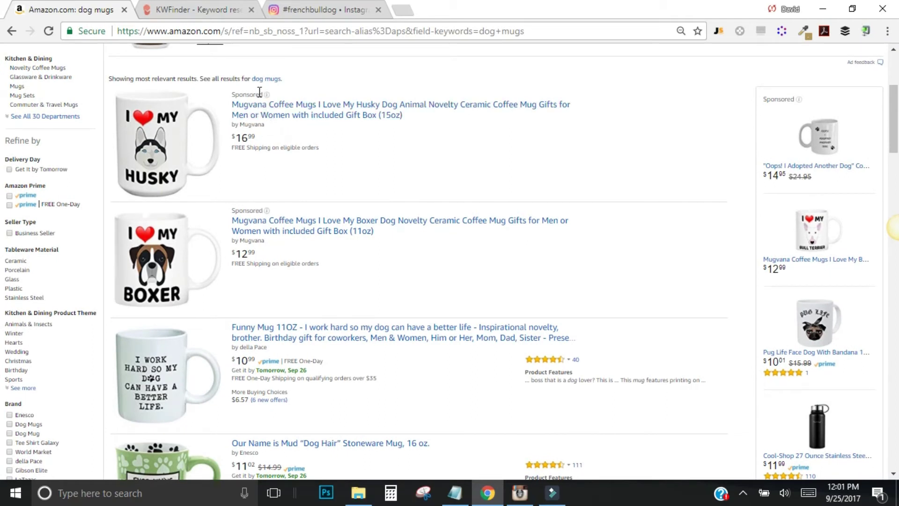
pyautogui.scroll(-4, 270, 201)
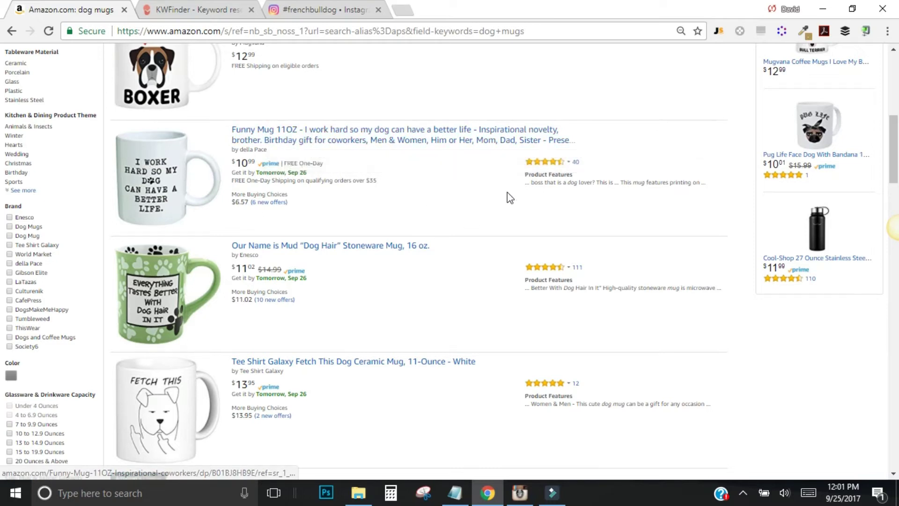
pyautogui.moveTo(588, 166)
pyautogui.scroll(-3, 397, 204)
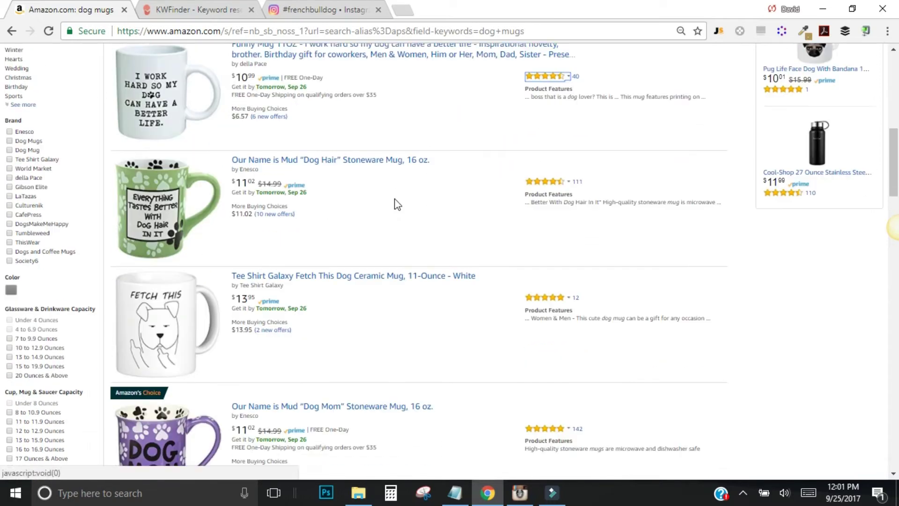
pyautogui.scroll(1, 566, 248)
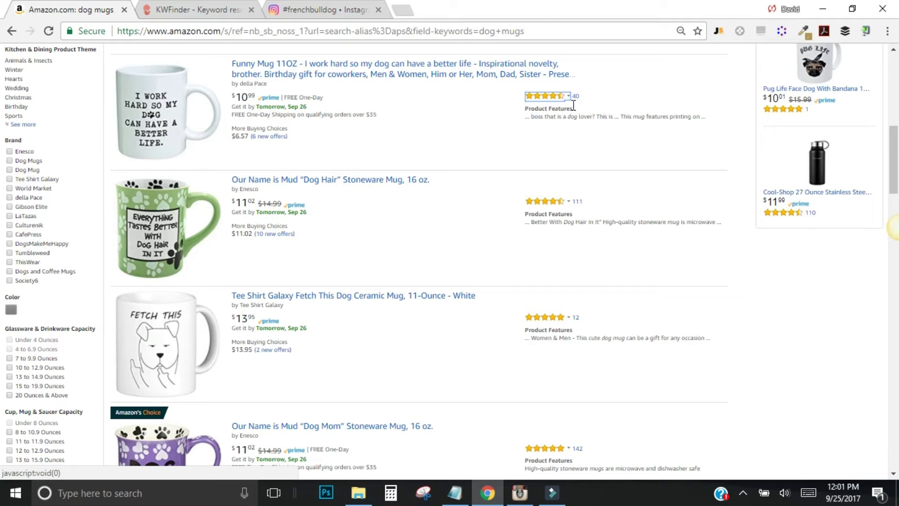
pyautogui.scroll(-6, 573, 105)
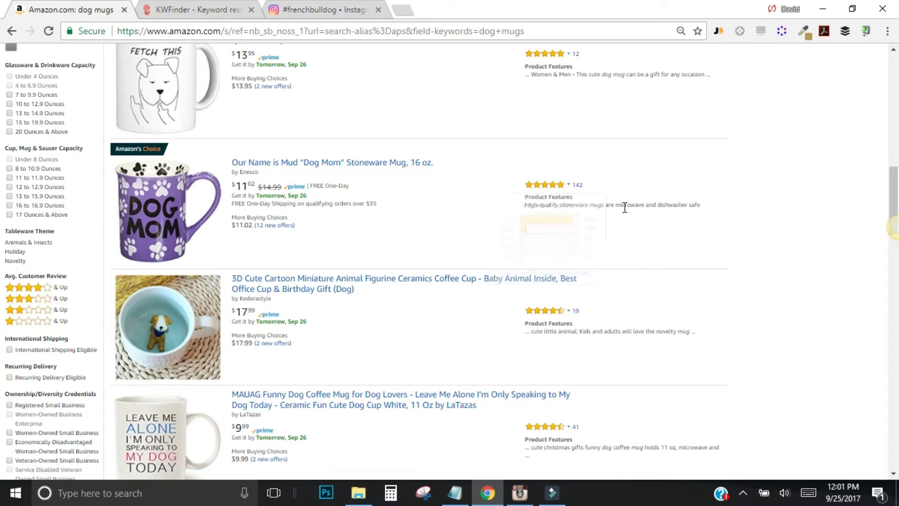
pyautogui.scroll(-7, 586, 225)
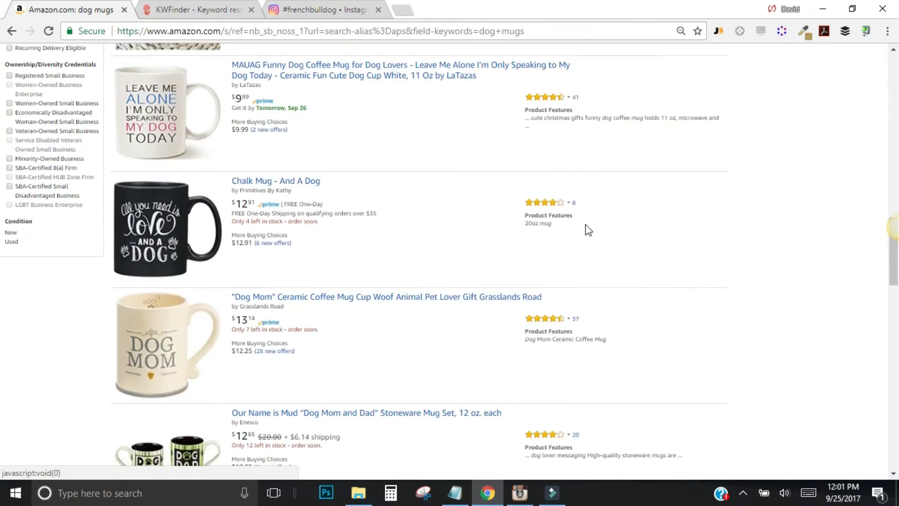
pyautogui.scroll(-12, 585, 225)
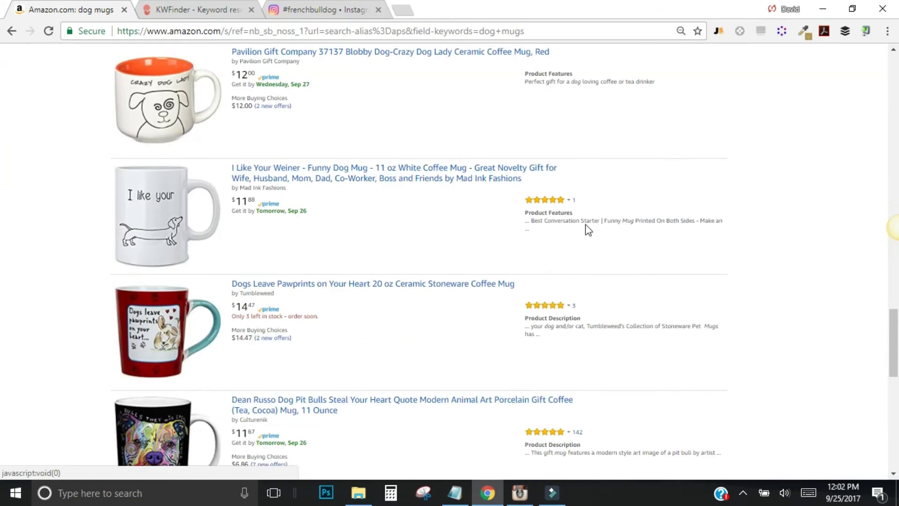
pyautogui.scroll(-7, 586, 224)
pyautogui.scroll(7, 586, 210)
pyautogui.scroll(-12, 596, 229)
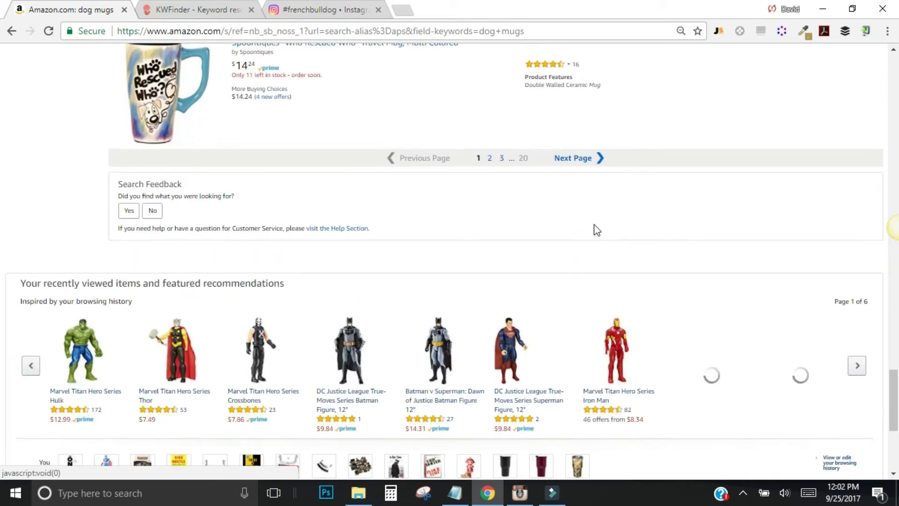
pyautogui.scroll(20, 596, 229)
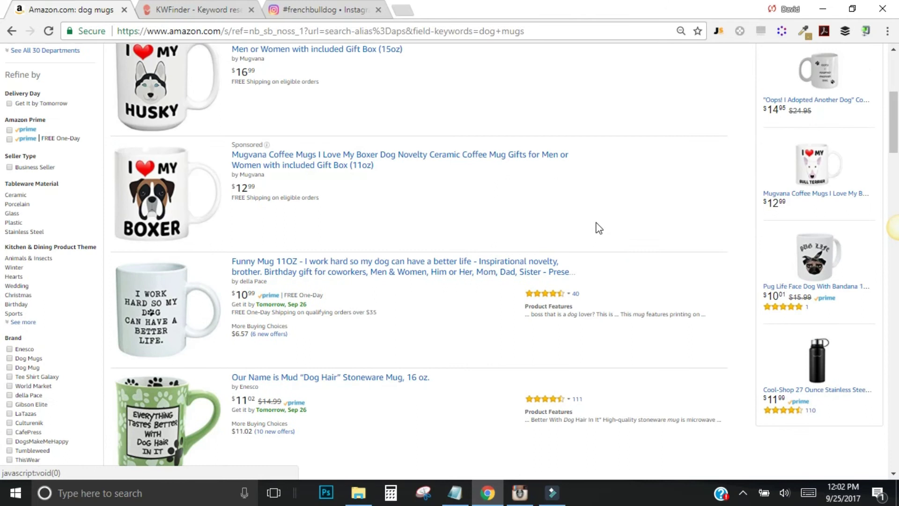
pyautogui.scroll(3, 599, 229)
pyautogui.scroll(2, 599, 229)
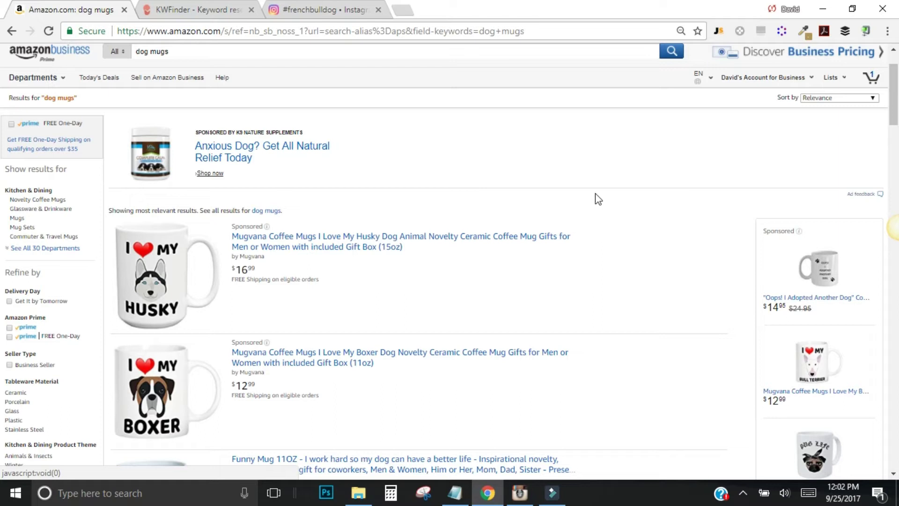
# - Run Jungle Scout on the dog mugs results and review its table: 118 average sales, $13.18 average price
pyautogui.click(719, 32)
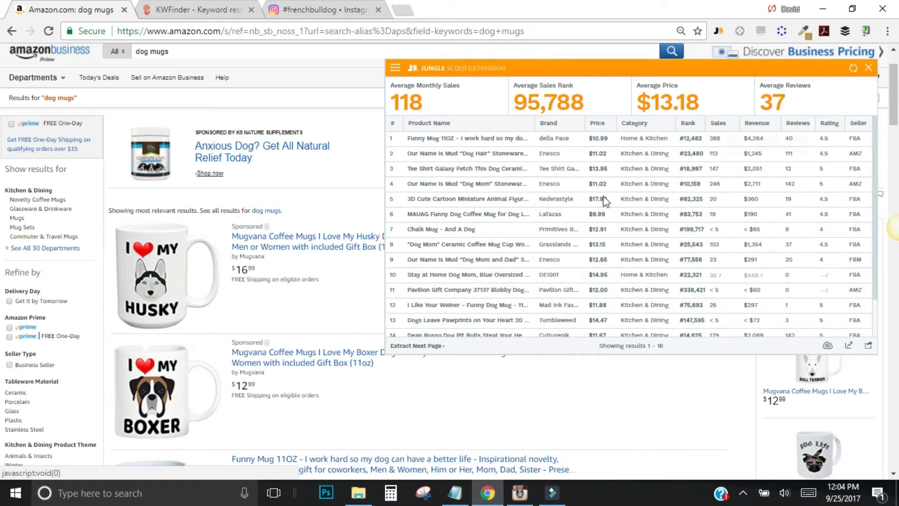
pyautogui.scroll(-1, 631, 189)
pyautogui.scroll(-1, 631, 189)
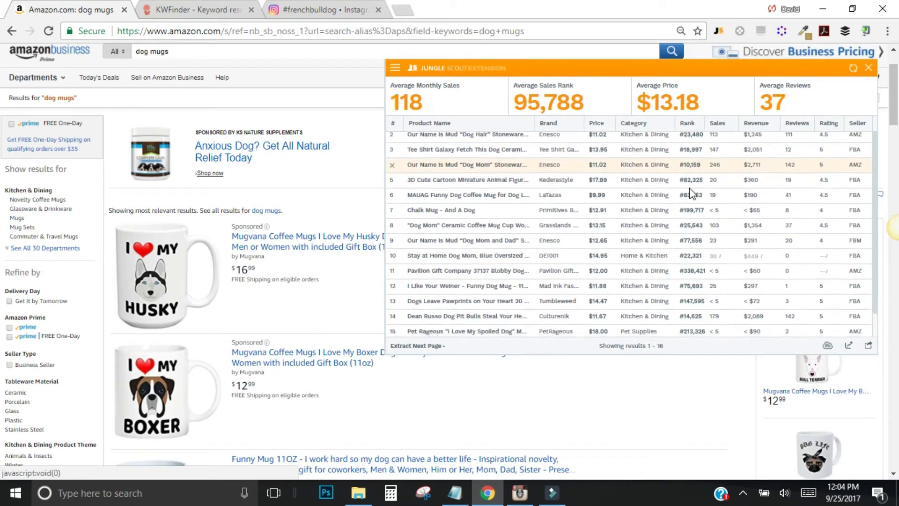
pyautogui.scroll(1, 748, 176)
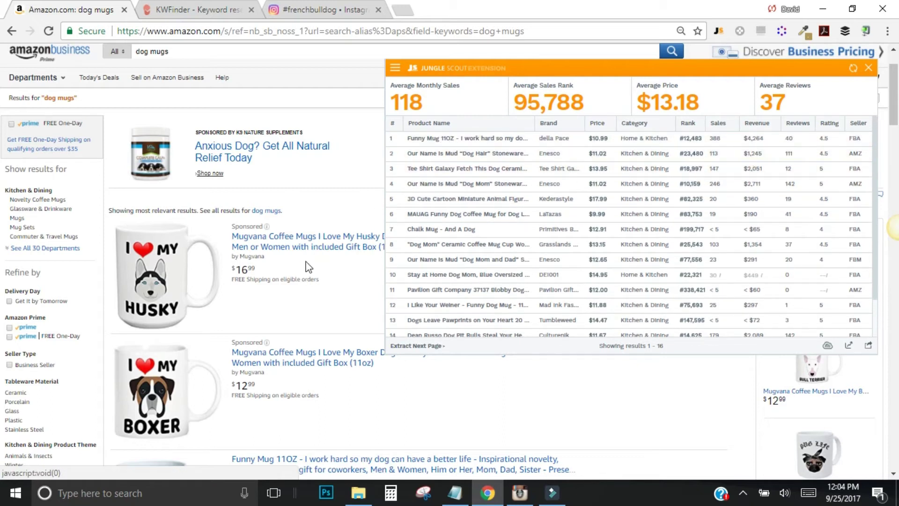
pyautogui.scroll(-3, 305, 265)
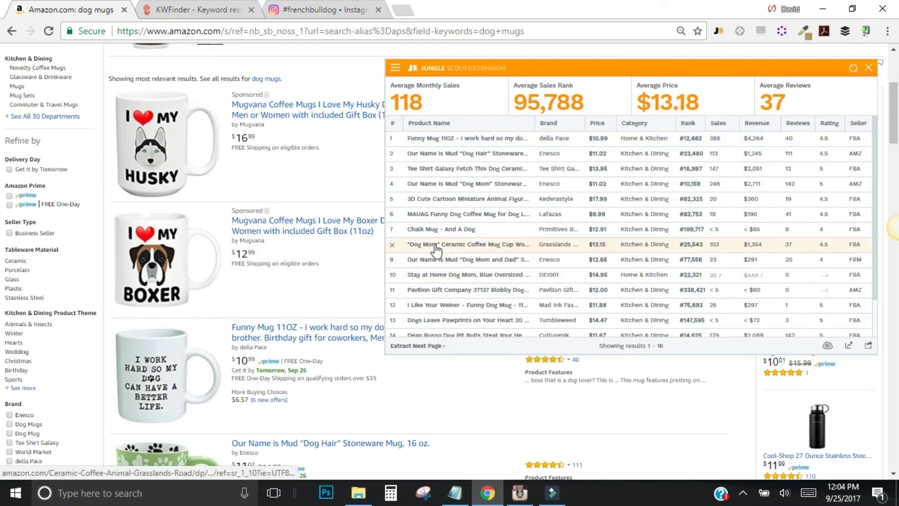
pyautogui.scroll(-1, 330, 260)
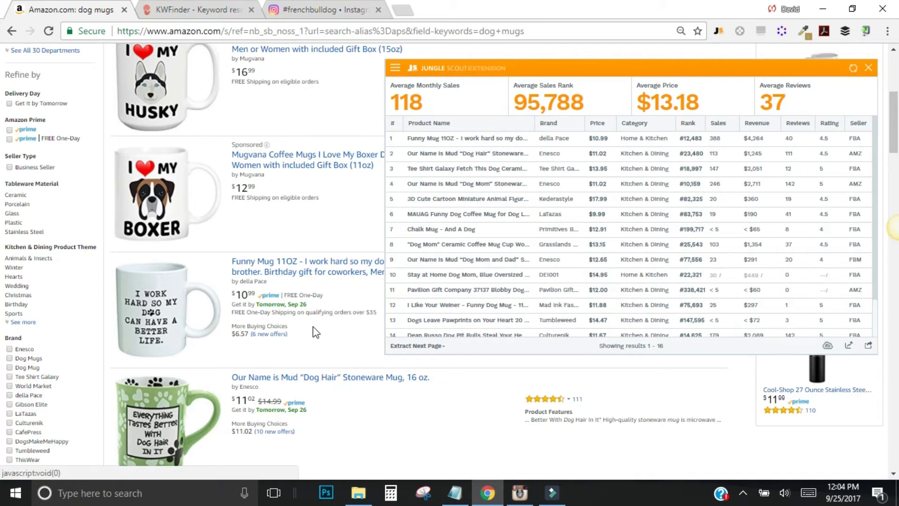
pyautogui.scroll(-2, 314, 327)
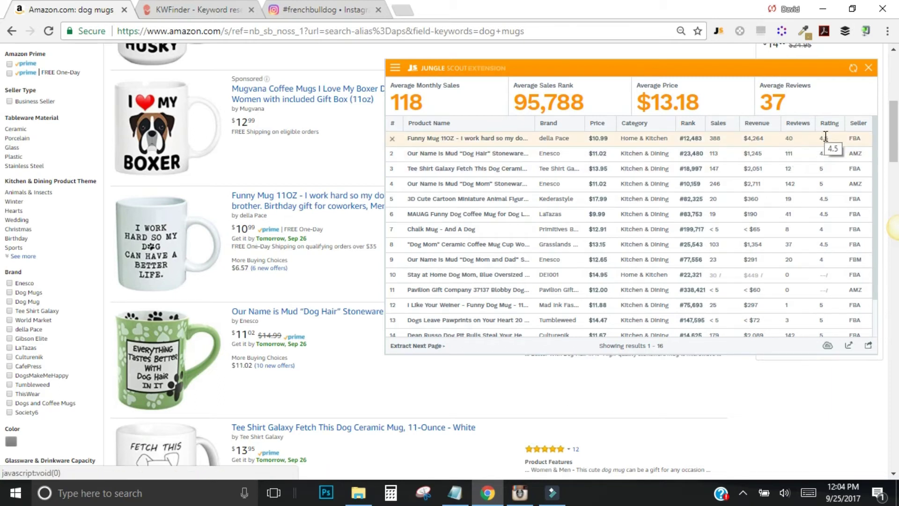
pyautogui.scroll(-2, 310, 262)
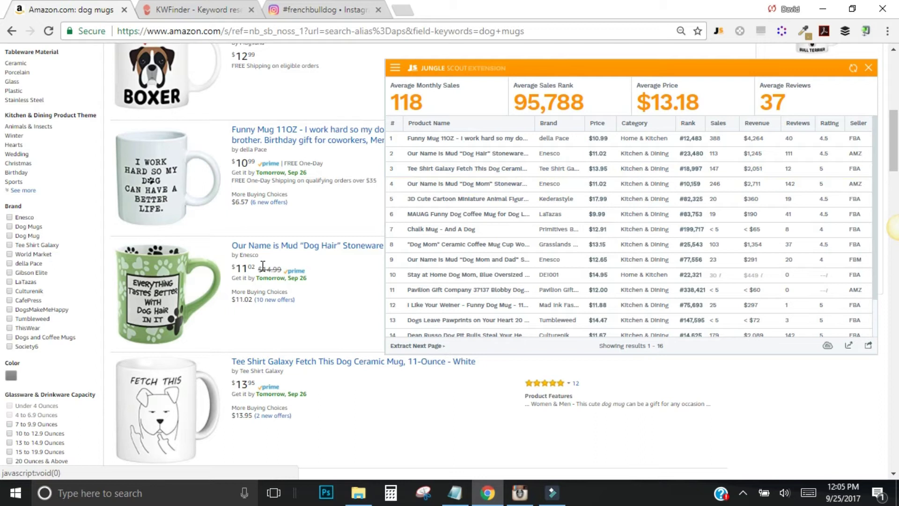
pyautogui.scroll(-2, 262, 271)
pyautogui.scroll(-2, 264, 270)
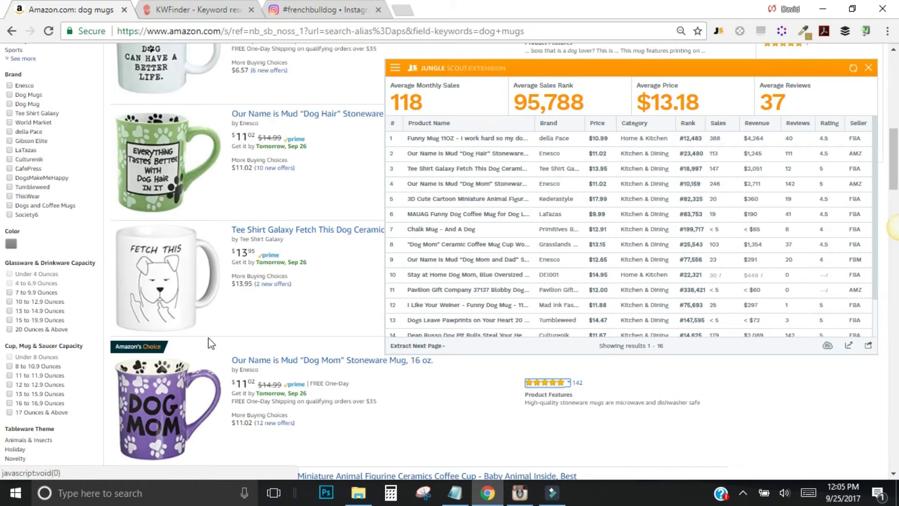
pyautogui.scroll(-2, 213, 342)
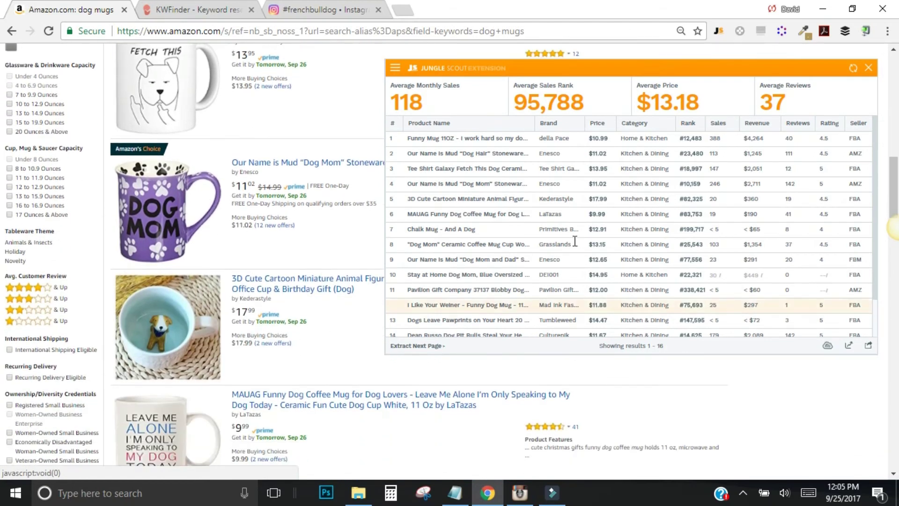
pyautogui.scroll(-1, 712, 271)
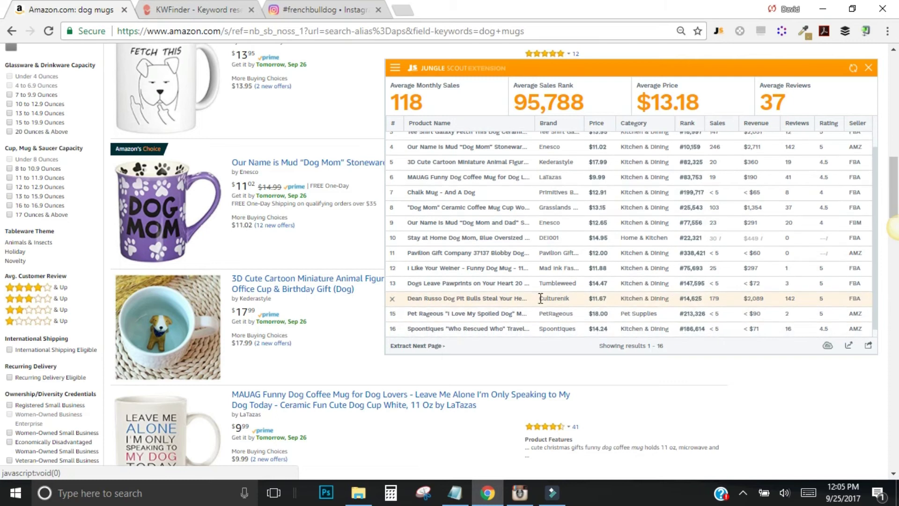
pyautogui.scroll(-5, 291, 305)
pyautogui.scroll(-3, 294, 313)
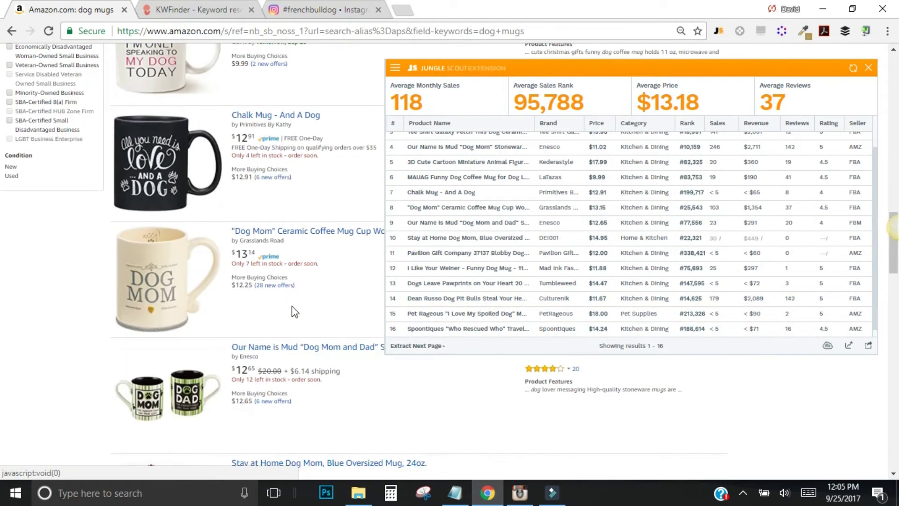
pyautogui.scroll(-4, 291, 305)
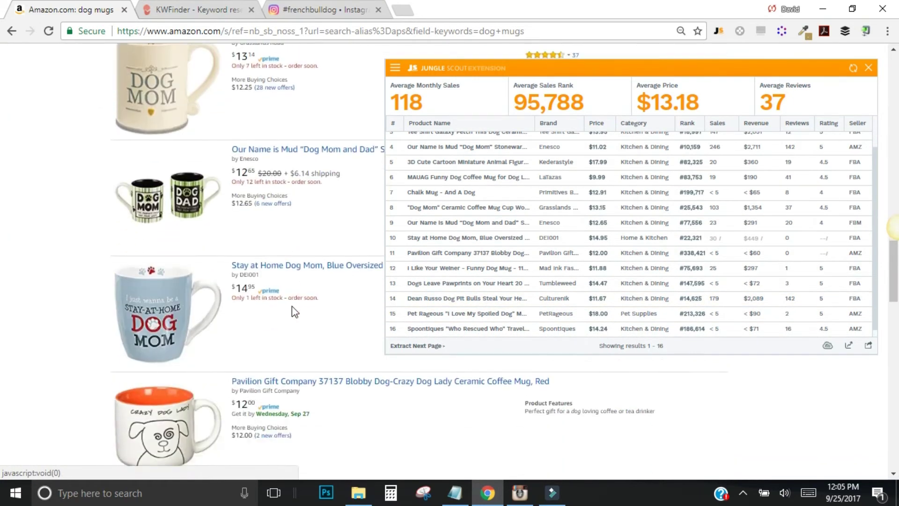
pyautogui.scroll(-1, 291, 305)
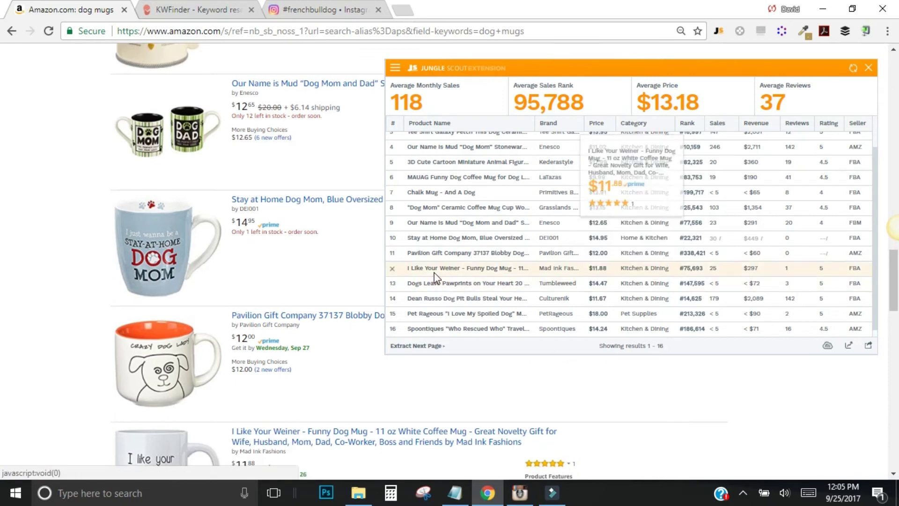
pyautogui.moveTo(491, 281)
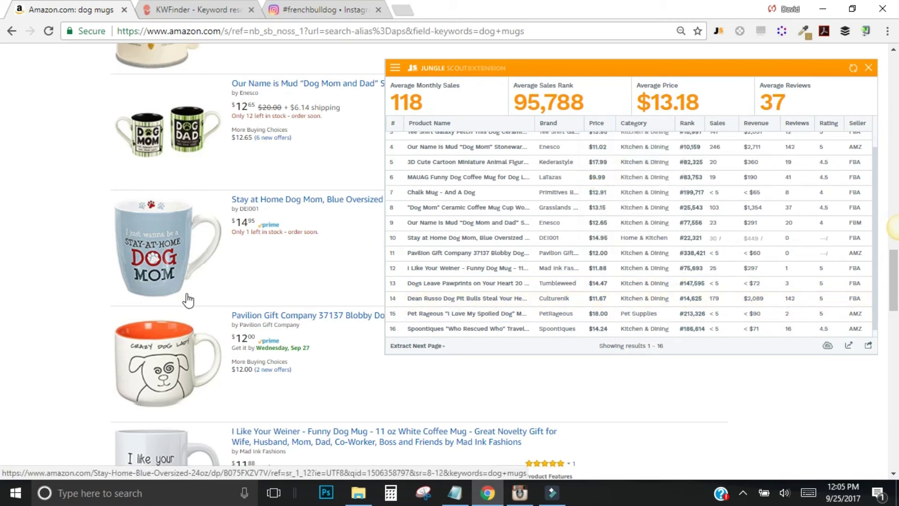
pyautogui.scroll(-4, 187, 301)
pyautogui.scroll(-5, 187, 300)
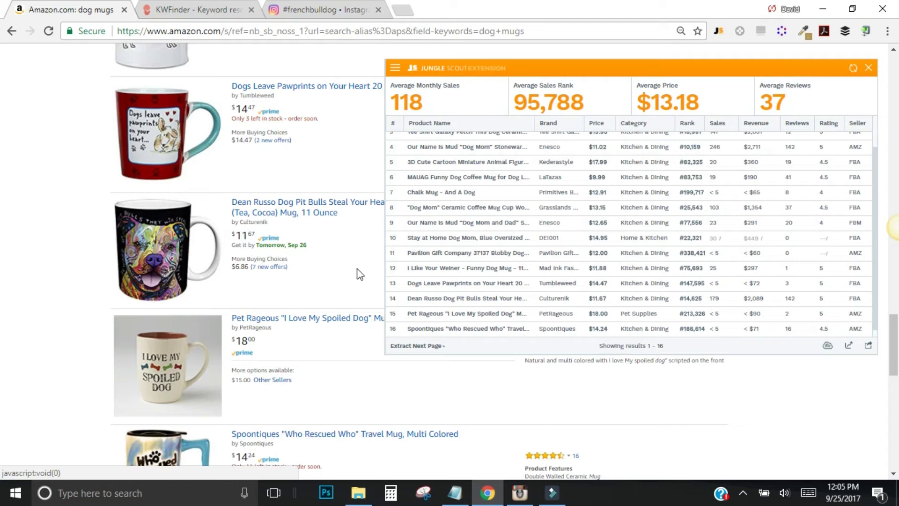
pyautogui.scroll(20, 359, 274)
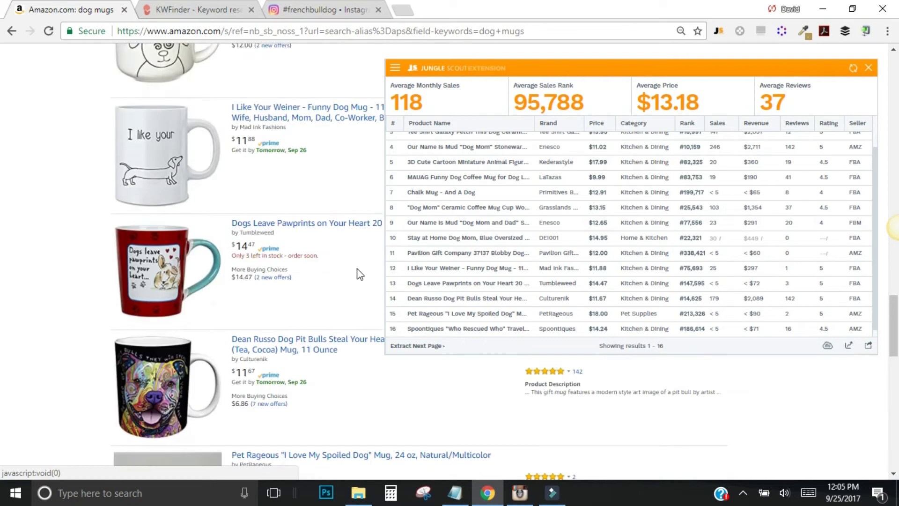
pyautogui.scroll(8, 360, 274)
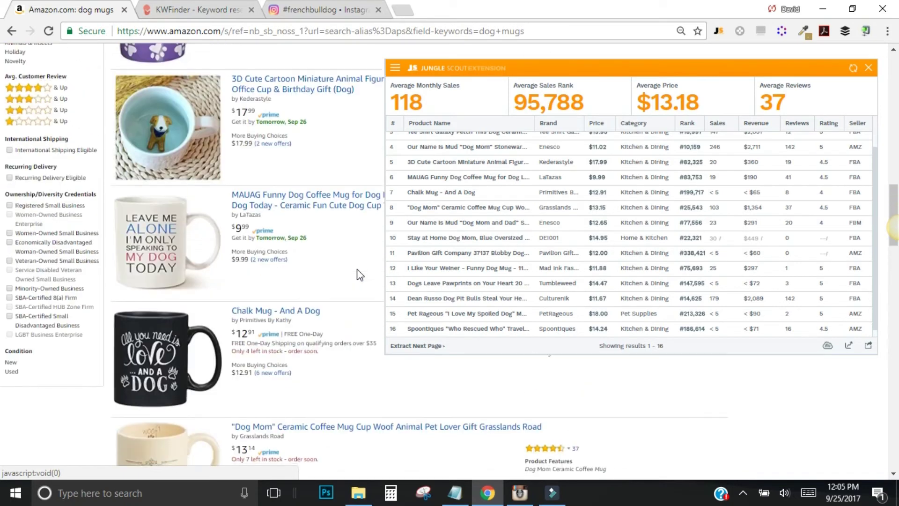
pyautogui.scroll(4, 359, 274)
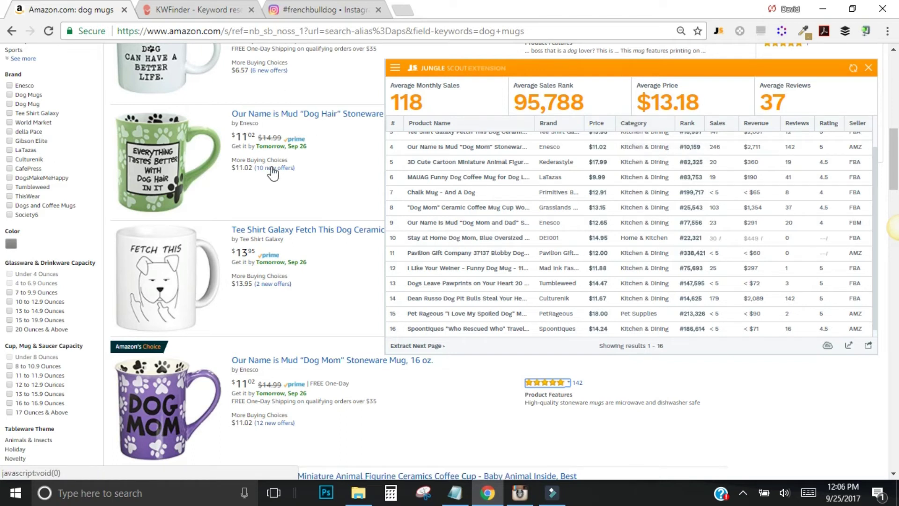
pyautogui.scroll(3, 275, 167)
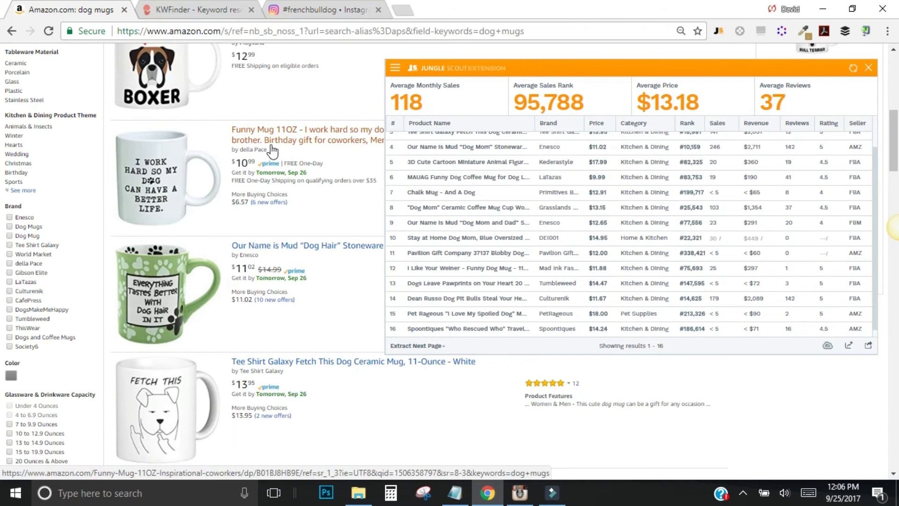
pyautogui.scroll(-3, 275, 150)
pyautogui.scroll(-7, 272, 146)
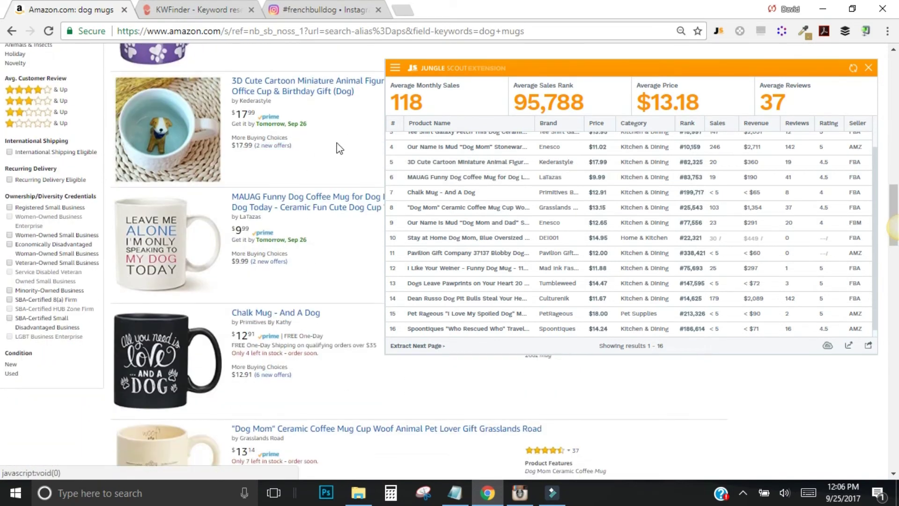
pyautogui.scroll(-3, 339, 145)
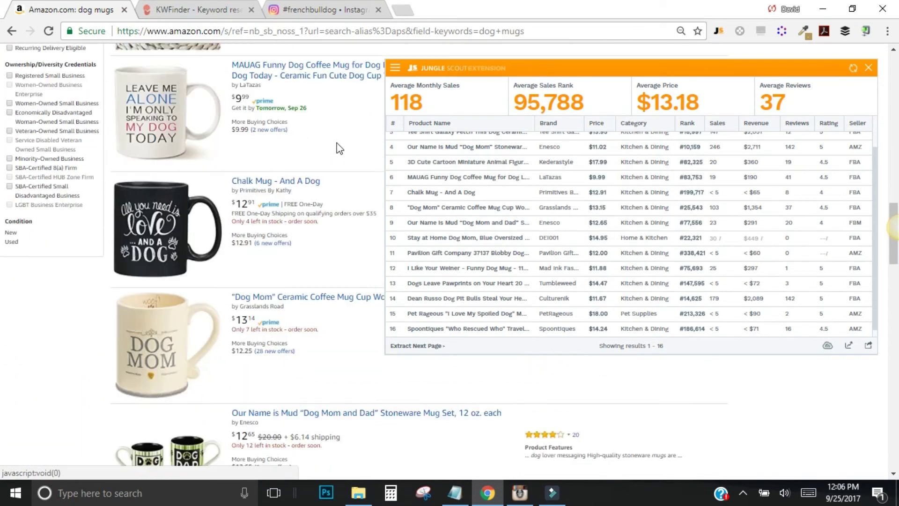
# - Enter 'dog mugs' as the keyword in KWFinder
pyautogui.click(197, 12)
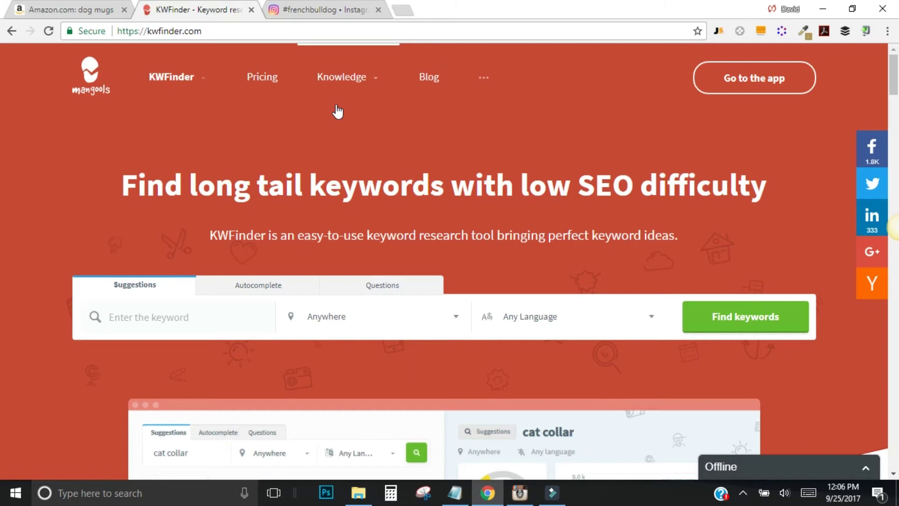
pyautogui.write('dog mugs')
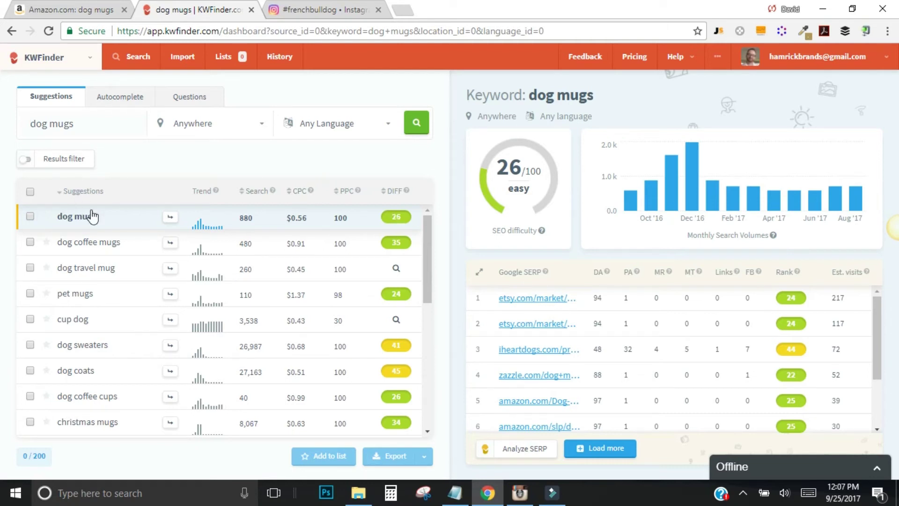
pyautogui.click(120, 215)
pyautogui.moveTo(543, 230)
pyautogui.moveTo(689, 152)
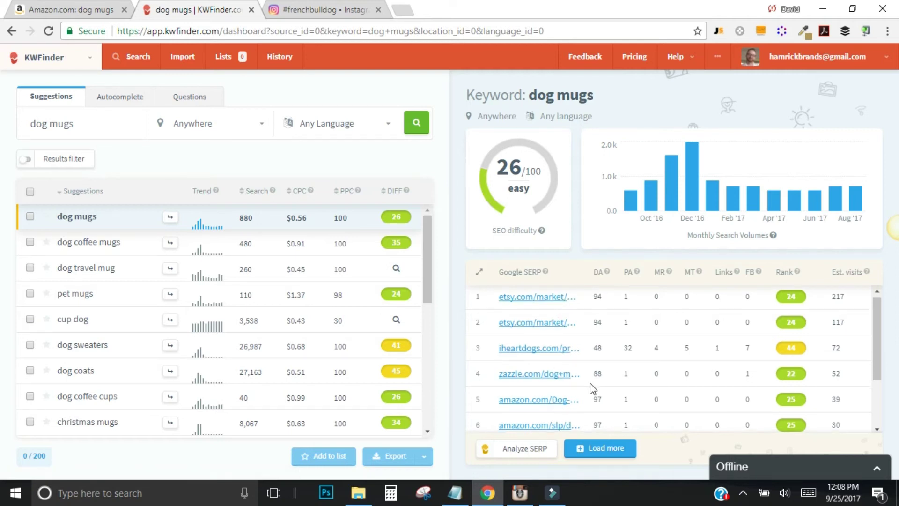
pyautogui.scroll(-2, 589, 383)
pyautogui.scroll(2, 590, 383)
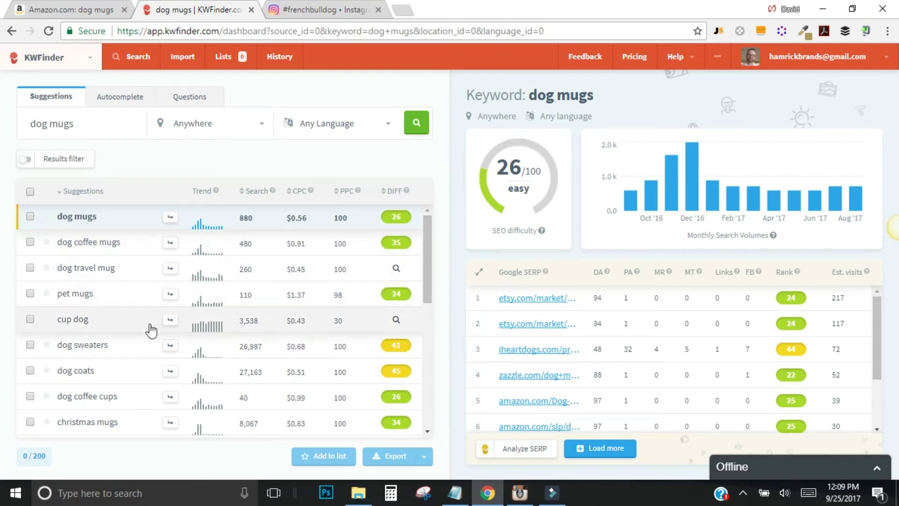
pyautogui.scroll(-3, 150, 331)
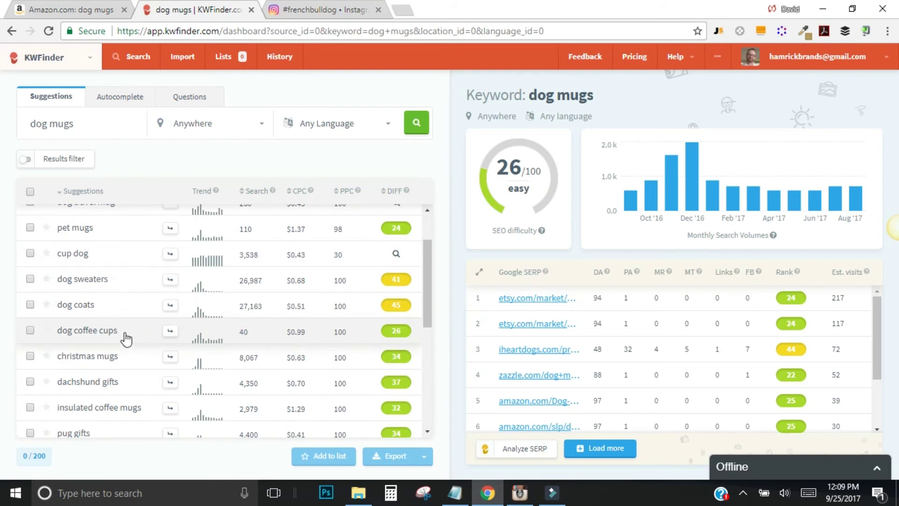
pyautogui.scroll(-5, 304, 337)
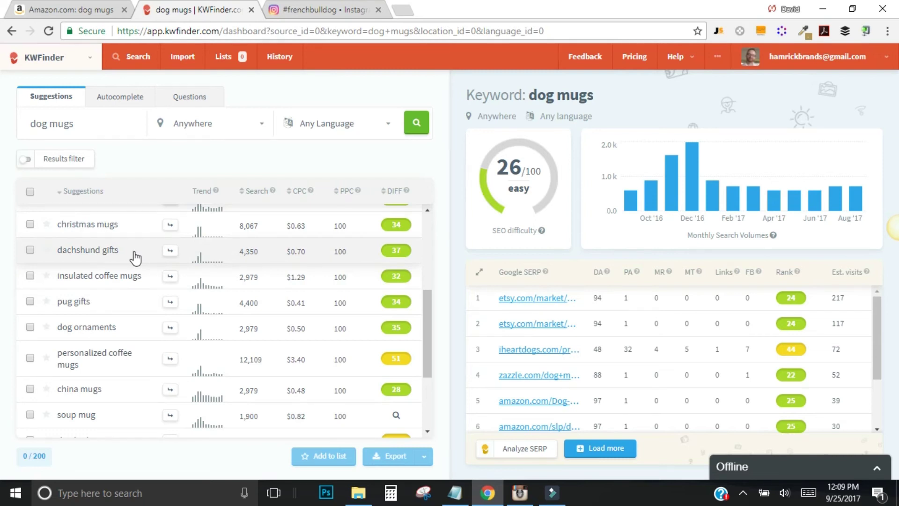
# - Search KWFinder for 'pit bull mug', then correct it to 'pitbull mug' (260 searches, difficulty 23)
pyautogui.click(111, 125)
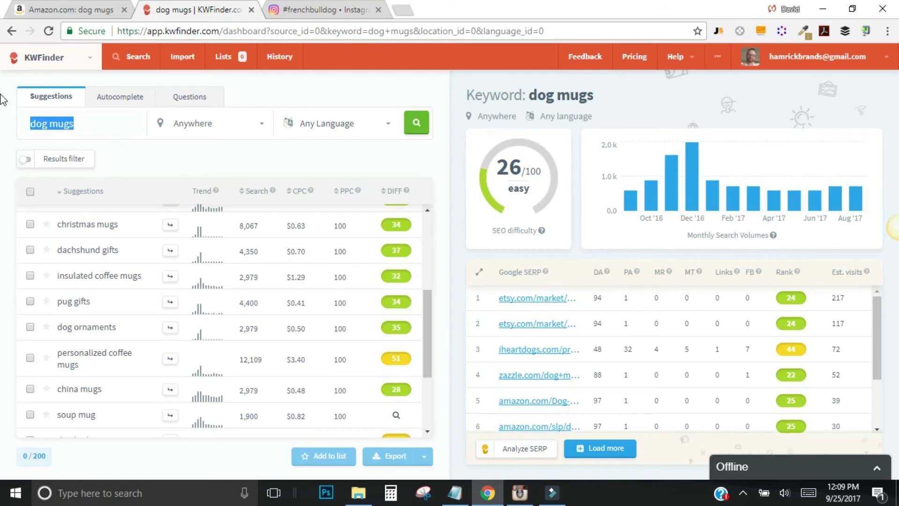
pyautogui.write('pit bull mug')
pyautogui.press('Return')
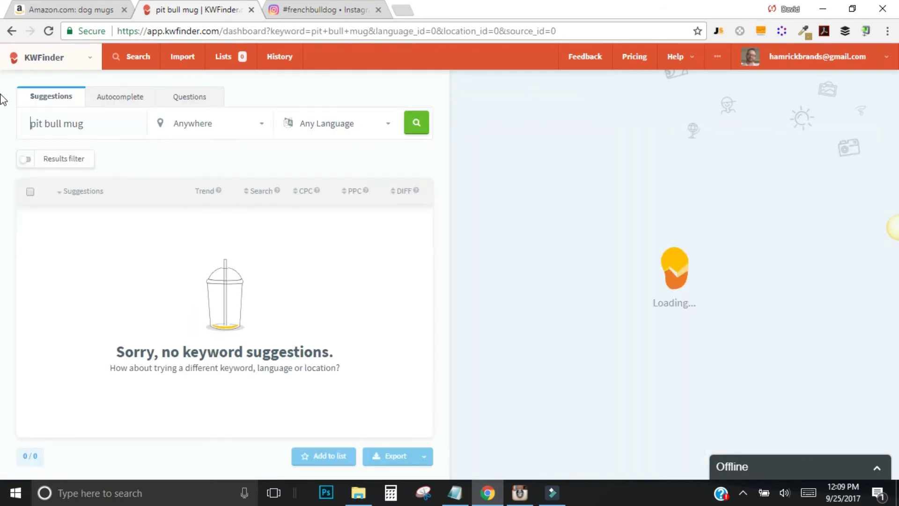
pyautogui.click(94, 126)
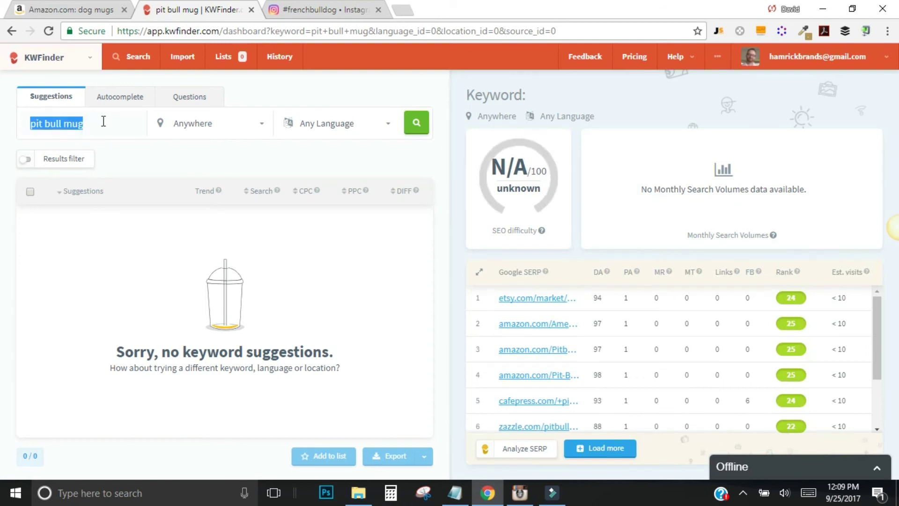
pyautogui.write('pitbull mug')
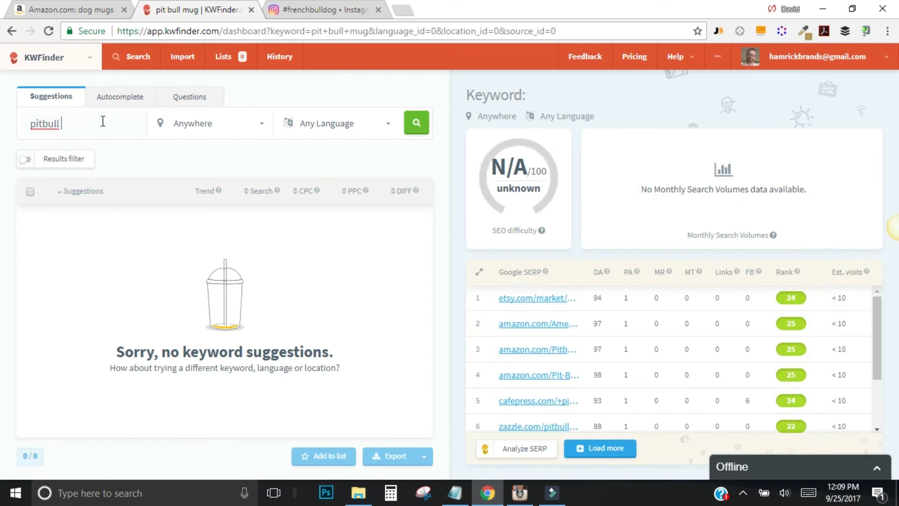
pyautogui.press('Return')
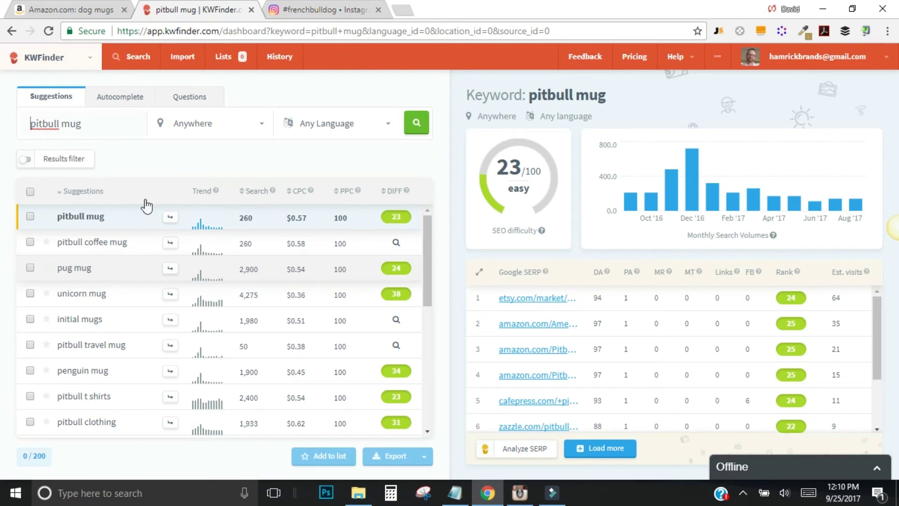
# - Search Instagram for 'dog mugs' to see hashtags like #dogmugs (680 posts) and #dogmugshot (539)
pyautogui.click(336, 6)
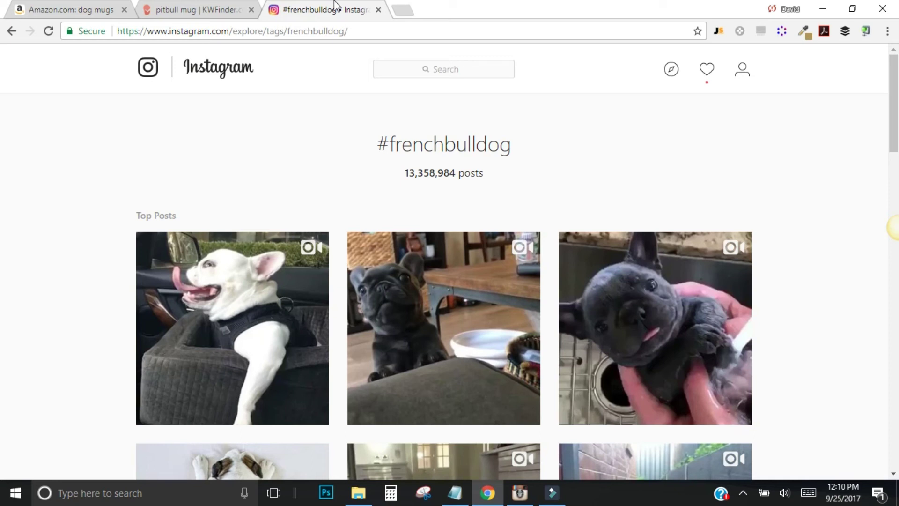
pyautogui.click(427, 67)
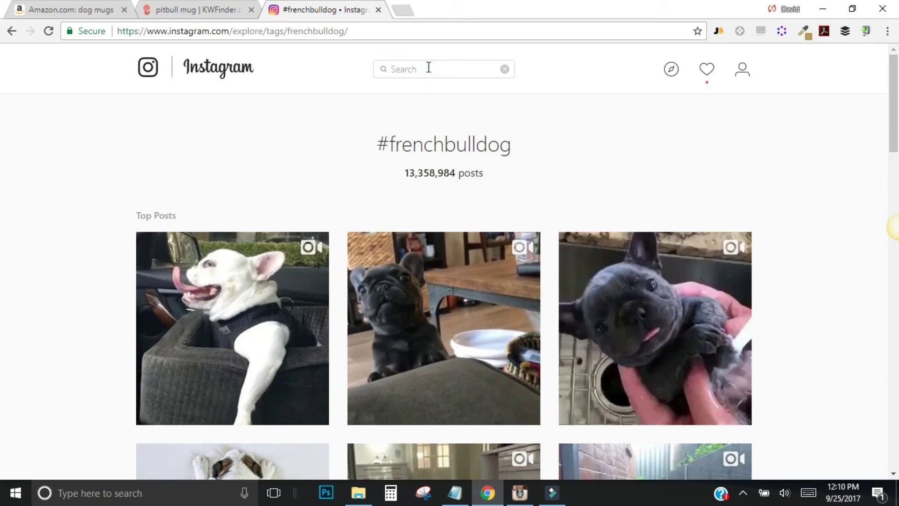
pyautogui.write('dog mugs')
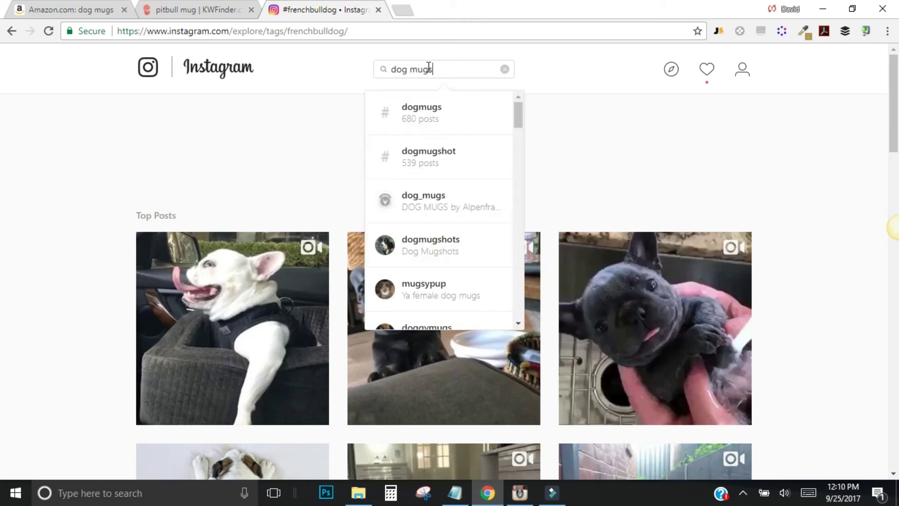
# - Open the #dogmugs hashtag, browse its top posts, and view the first post's details
pyautogui.click(465, 114)
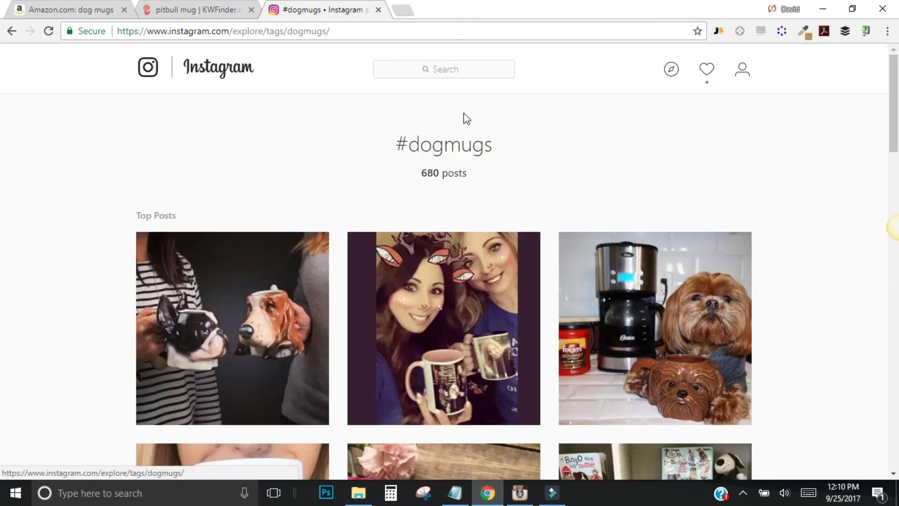
pyautogui.scroll(-2, 277, 174)
pyautogui.scroll(-3, 278, 174)
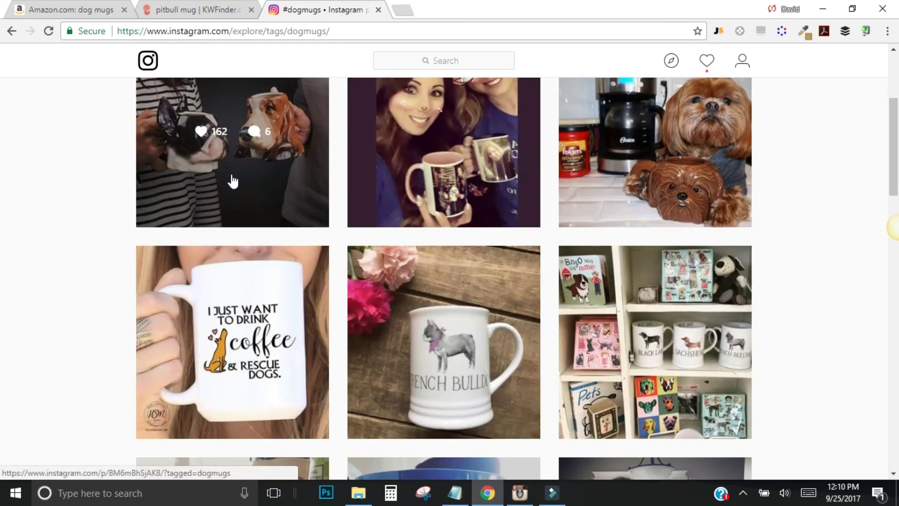
pyautogui.scroll(3, 234, 181)
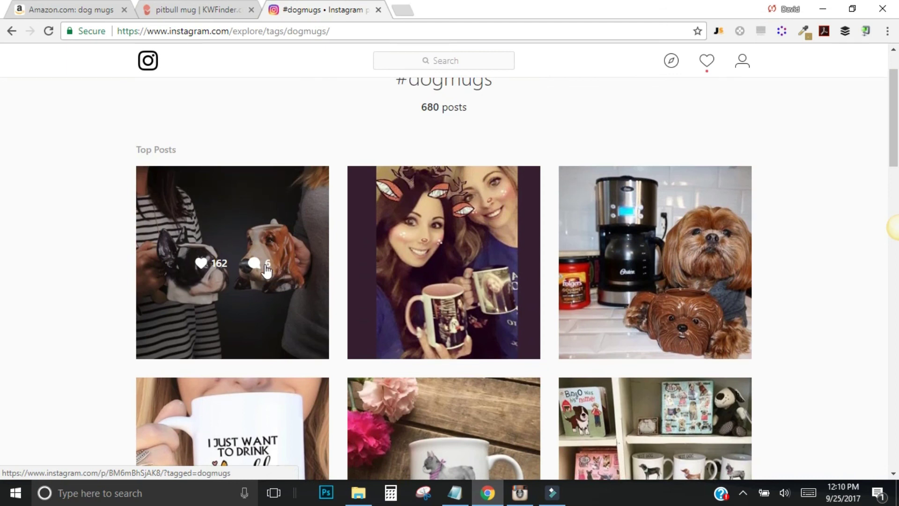
pyautogui.scroll(-5, 241, 221)
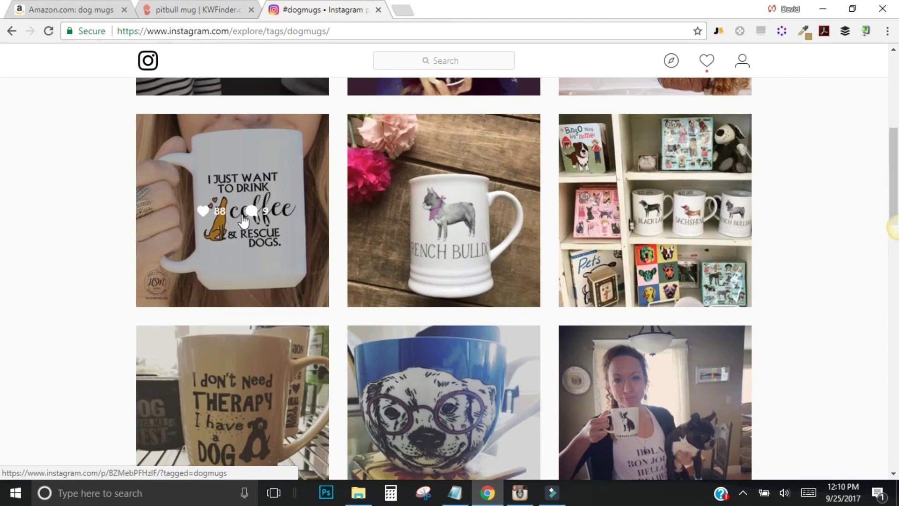
pyautogui.scroll(4, 243, 223)
pyautogui.click(270, 158)
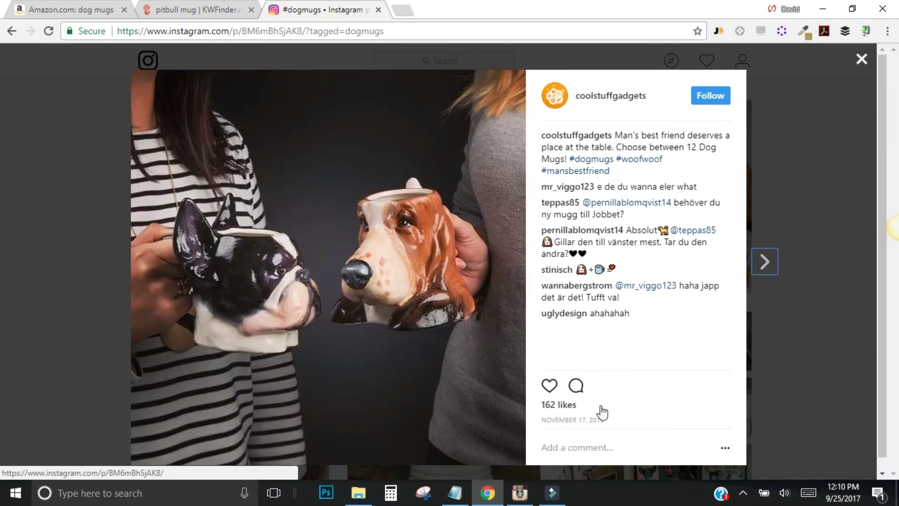
pyautogui.click(861, 58)
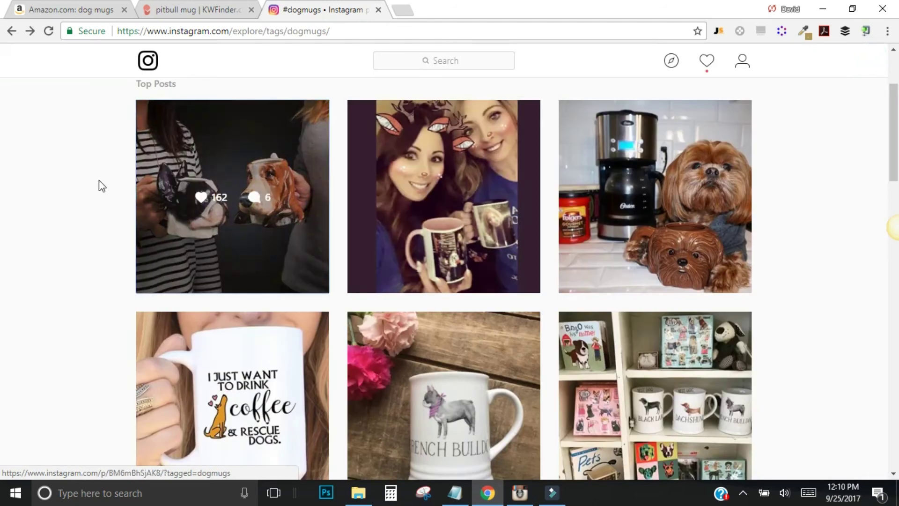
pyautogui.scroll(-7, 91, 228)
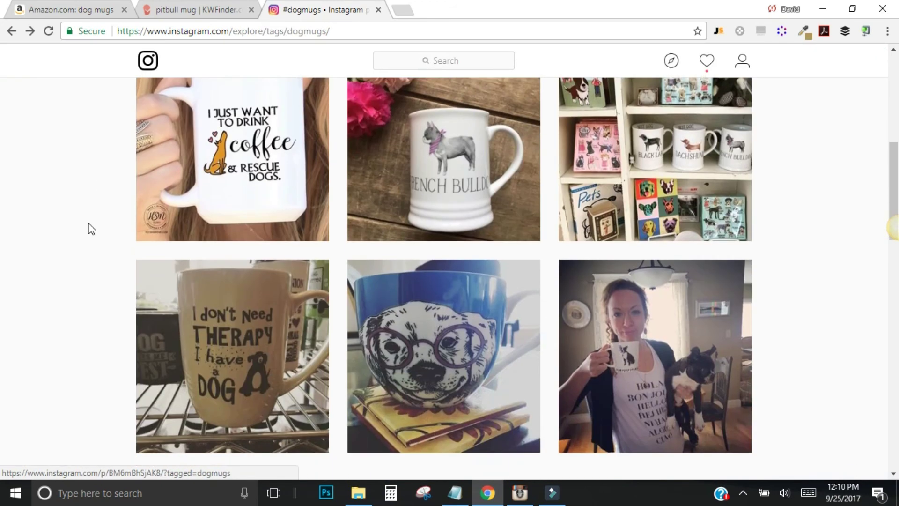
# - Search Instagram for 'pitbull mug' and open the #pitbullmug hashtag page (377 posts)
pyautogui.scroll(8, 378, 200)
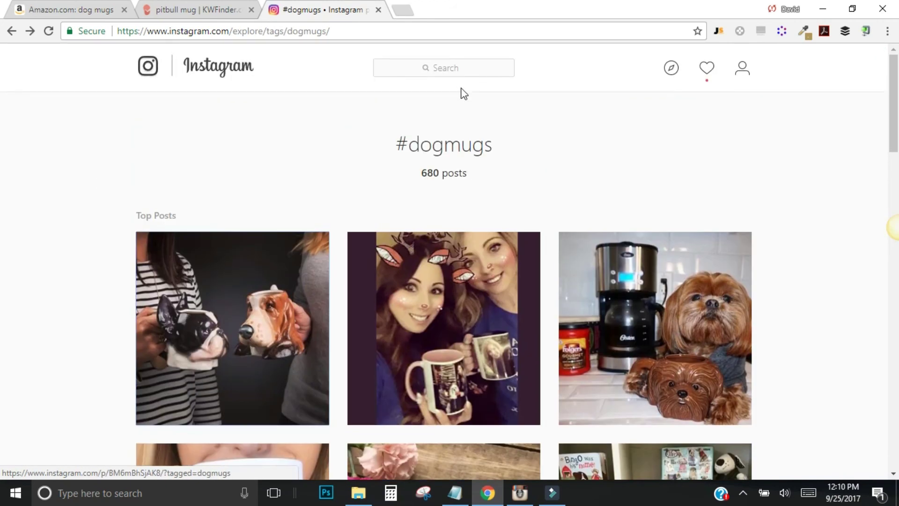
pyautogui.click(458, 71)
pyautogui.write('pitbull mug')
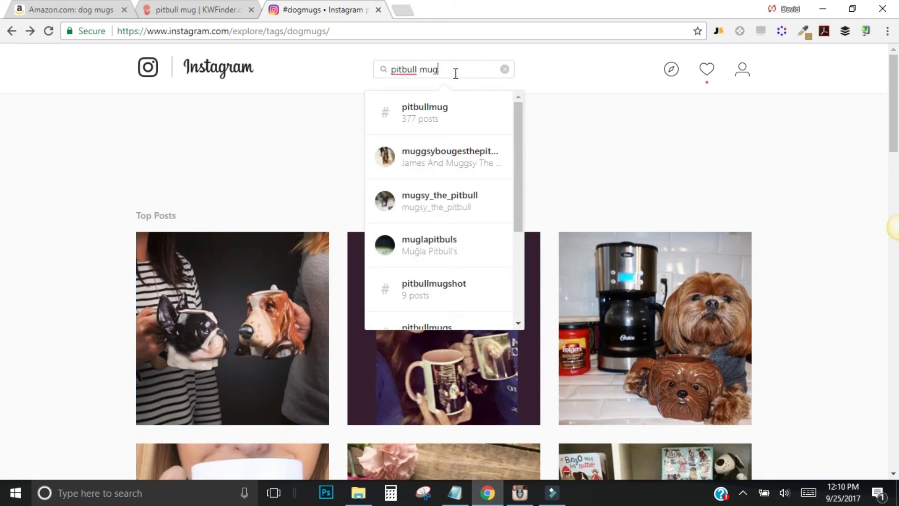
pyautogui.click(458, 123)
# - View the sugar-skull pitbull mug top post (637 likes), then keep browsing the grid
pyautogui.scroll(-3, 58, 223)
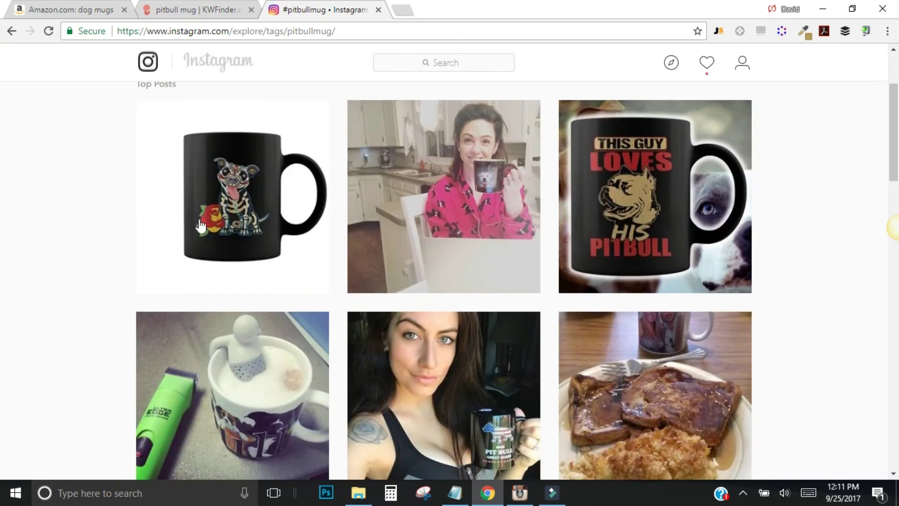
pyautogui.click(276, 159)
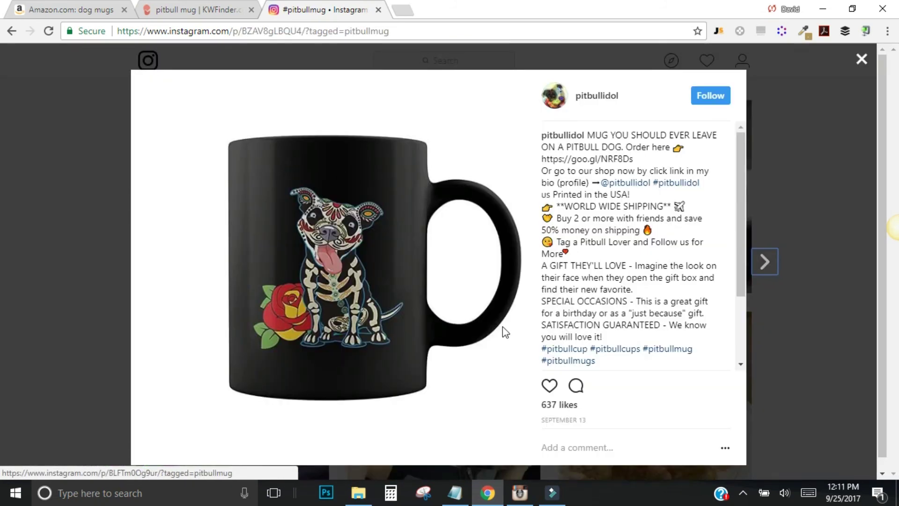
pyautogui.click(862, 58)
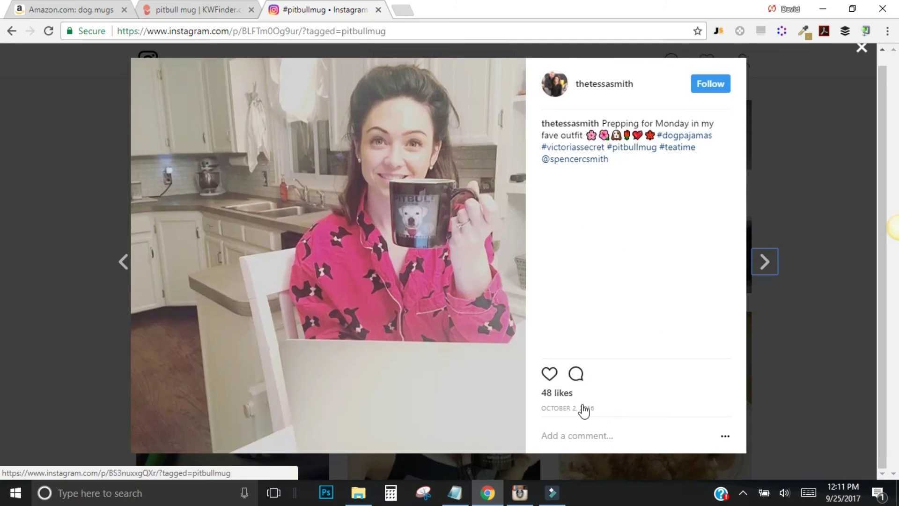
pyautogui.click(862, 48)
pyautogui.scroll(-5, 548, 305)
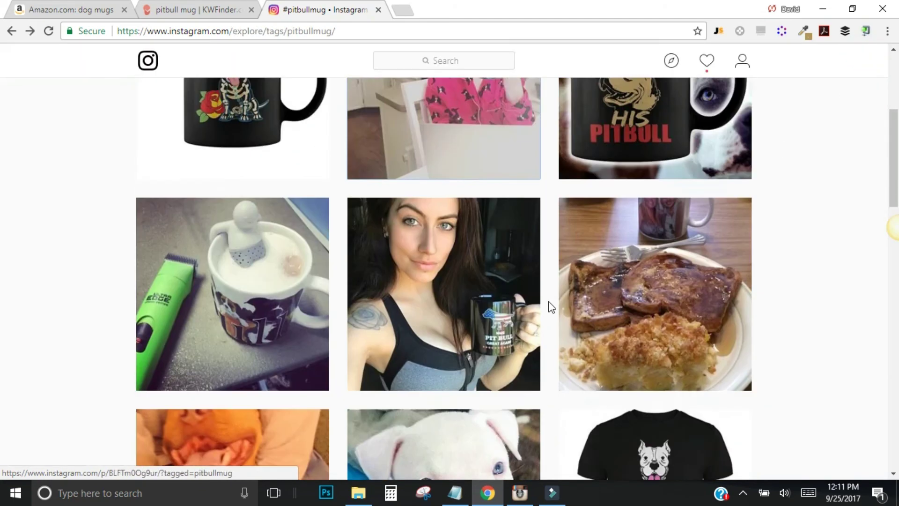
pyautogui.scroll(4, 551, 306)
pyautogui.scroll(-7, 552, 307)
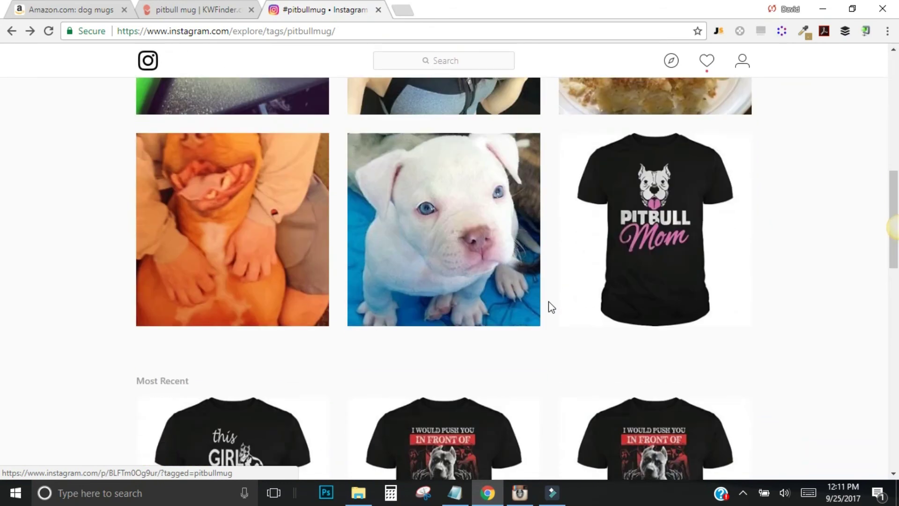
pyautogui.scroll(4, 551, 307)
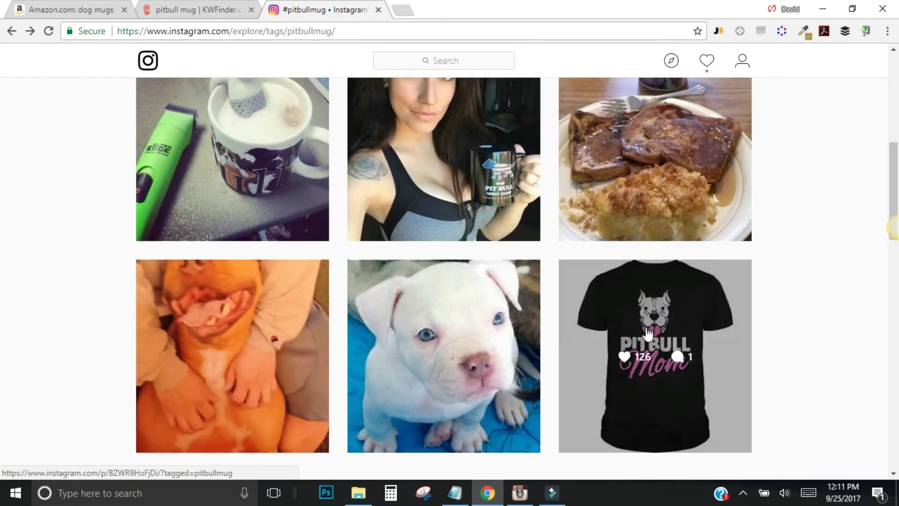
pyautogui.scroll(4, 478, 312)
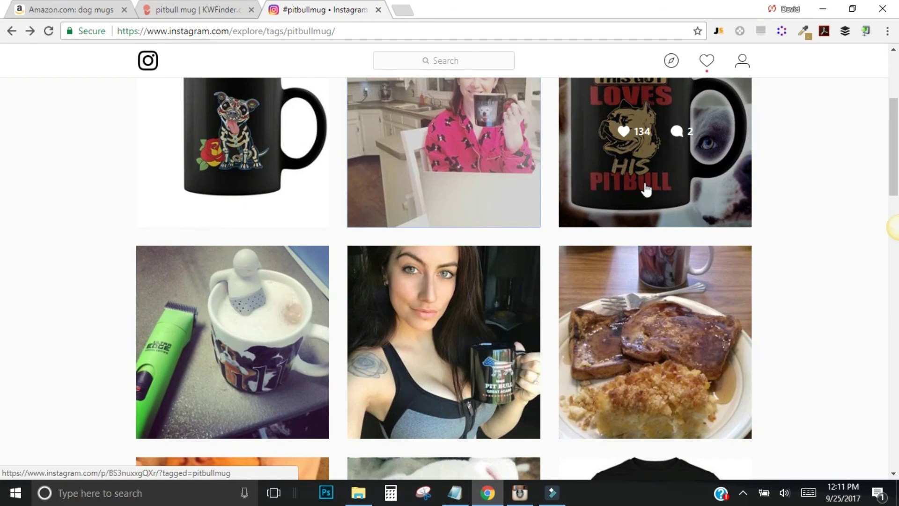
pyautogui.scroll(3, 645, 193)
pyautogui.scroll(-5, 649, 198)
pyautogui.scroll(-8, 649, 198)
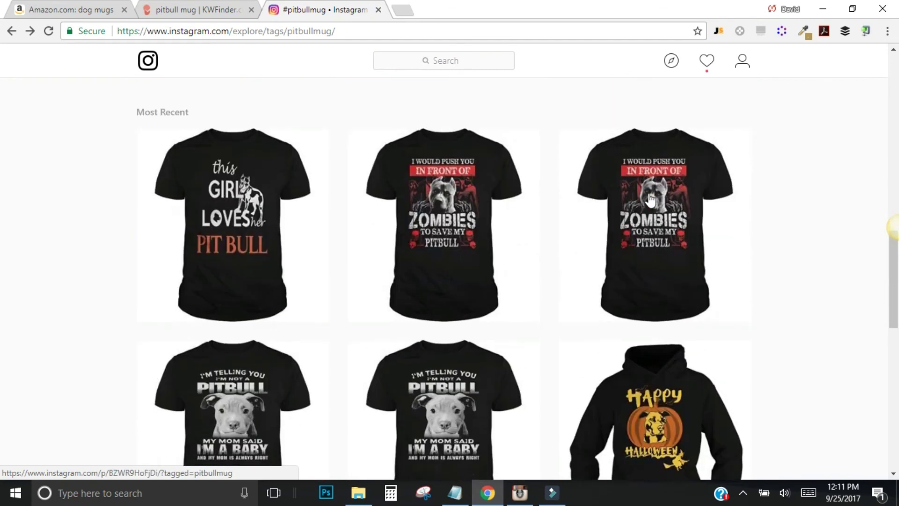
pyautogui.scroll(-4, 105, 281)
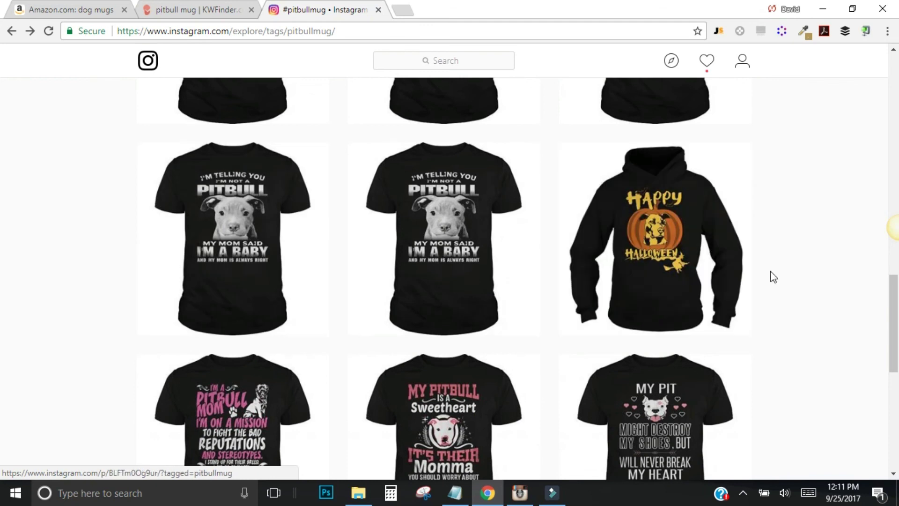
pyautogui.scroll(4, 771, 275)
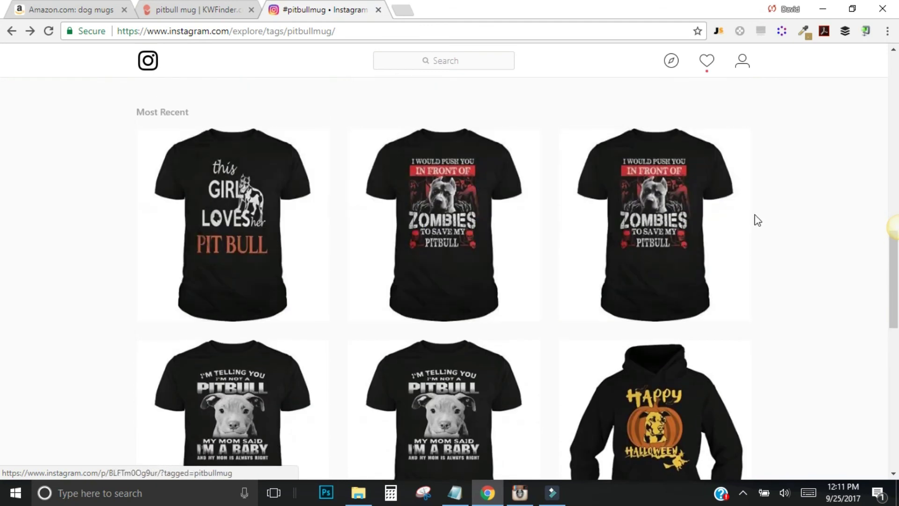
pyautogui.scroll(-8, 804, 241)
pyautogui.scroll(15, 732, 251)
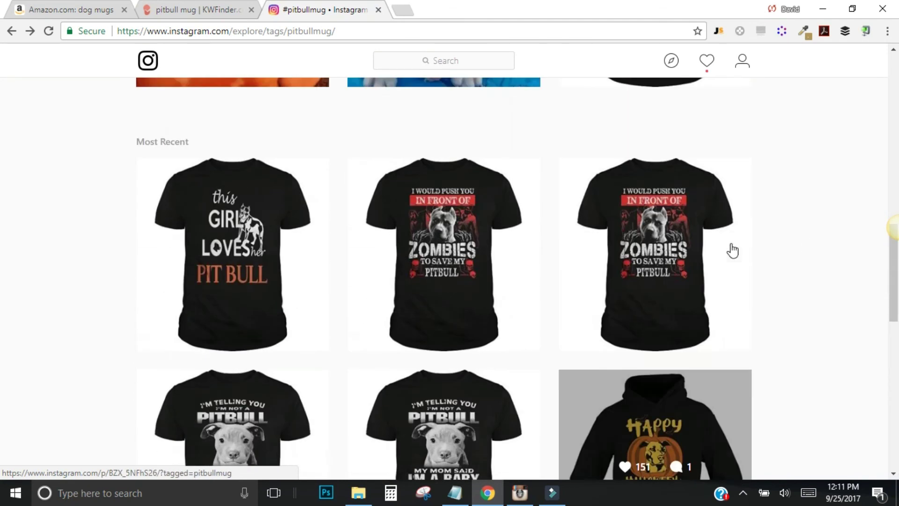
pyautogui.scroll(-6, 732, 251)
pyautogui.click(208, 218)
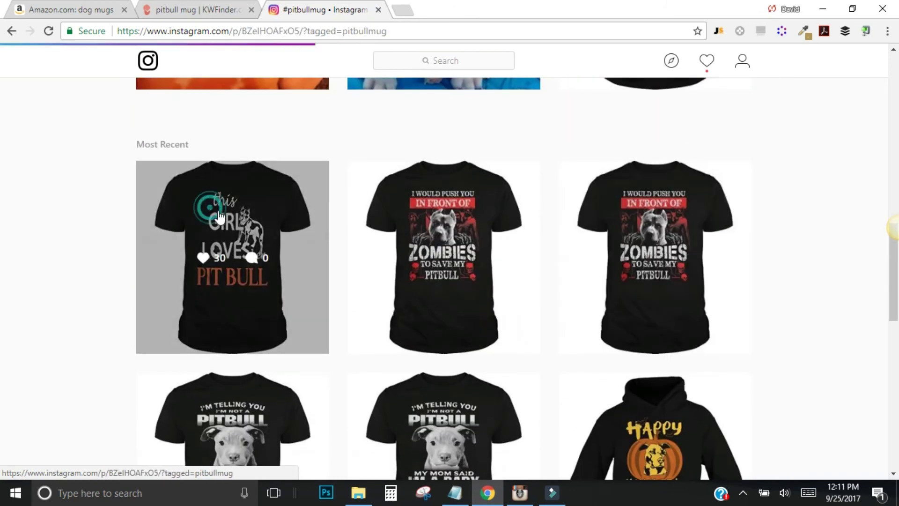
pyautogui.scroll(-1, 660, 289)
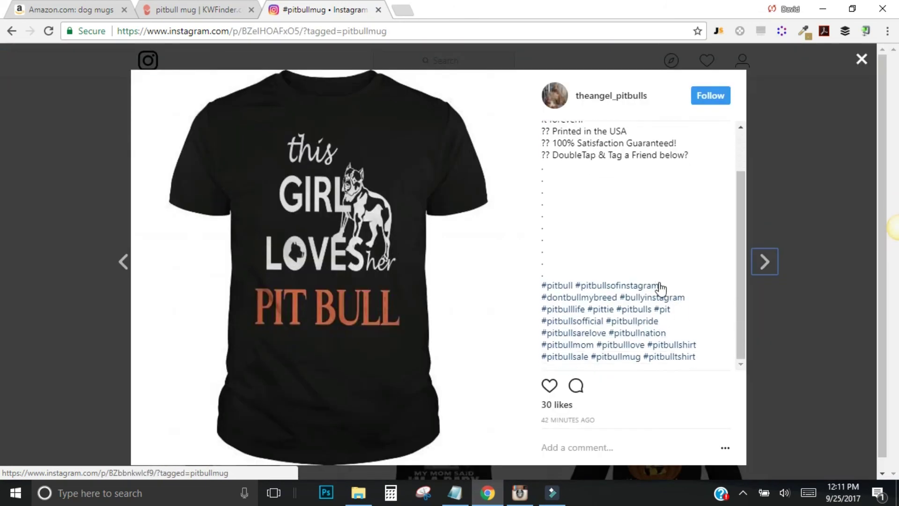
pyautogui.click(862, 59)
pyautogui.scroll(-1, 515, 271)
pyautogui.scroll(-12, 515, 271)
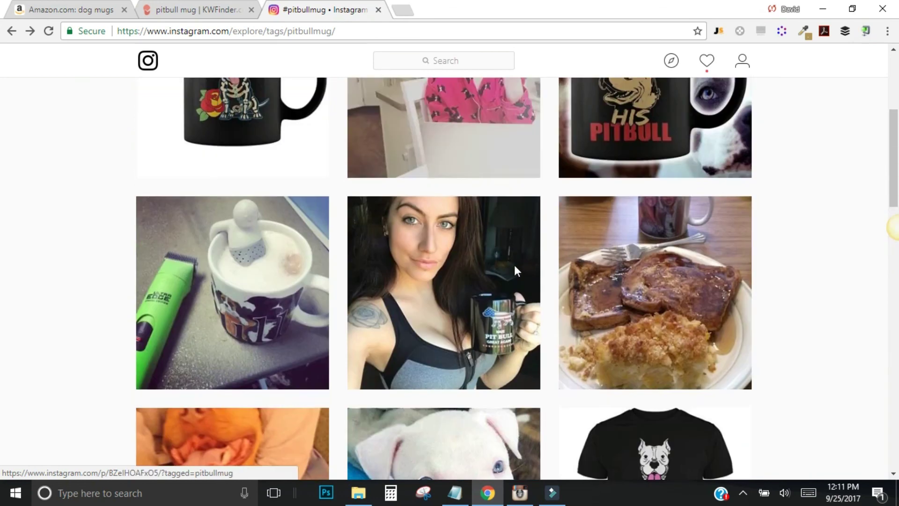
pyautogui.click(456, 64)
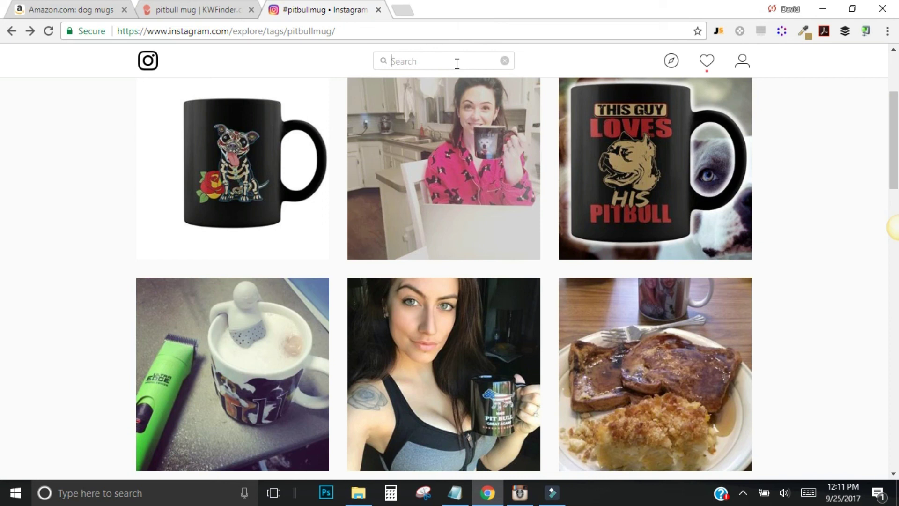
pyautogui.click(81, 10)
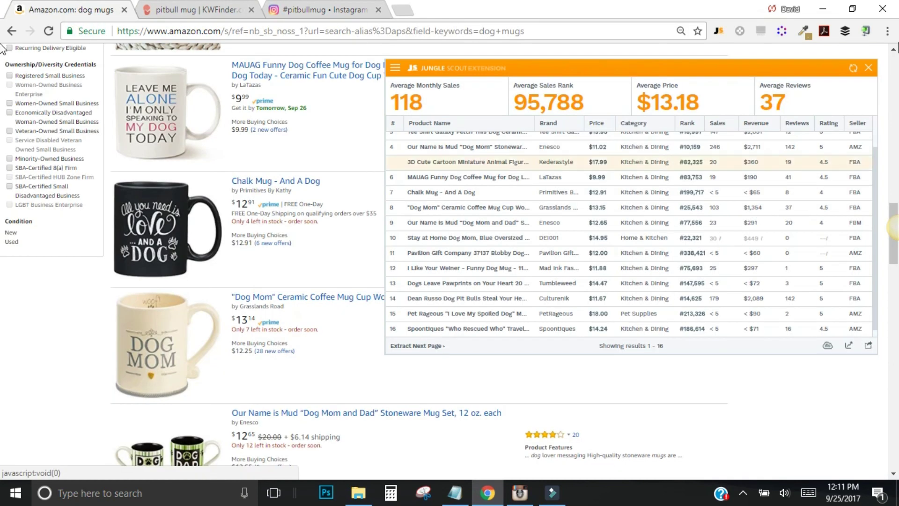
# - Close the Jungle Scout panel and open the Our Name is Mud 'Dog Mom' 16 oz mug listing ($11.02)
pyautogui.click(868, 67)
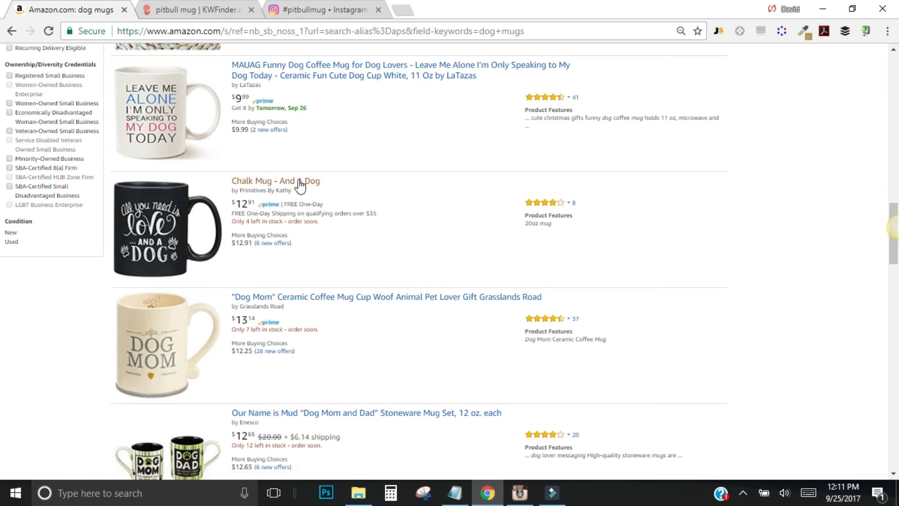
pyautogui.scroll(8, 298, 186)
pyautogui.click(294, 229)
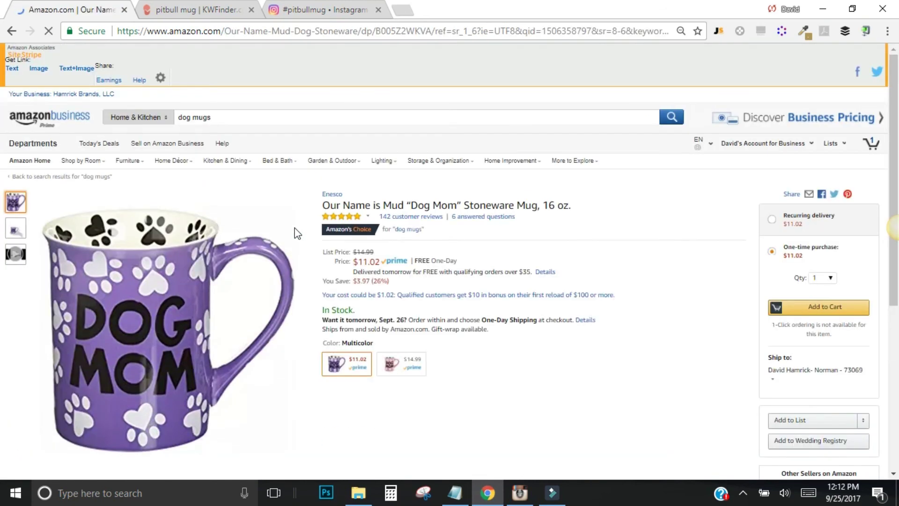
pyautogui.scroll(-9, 297, 233)
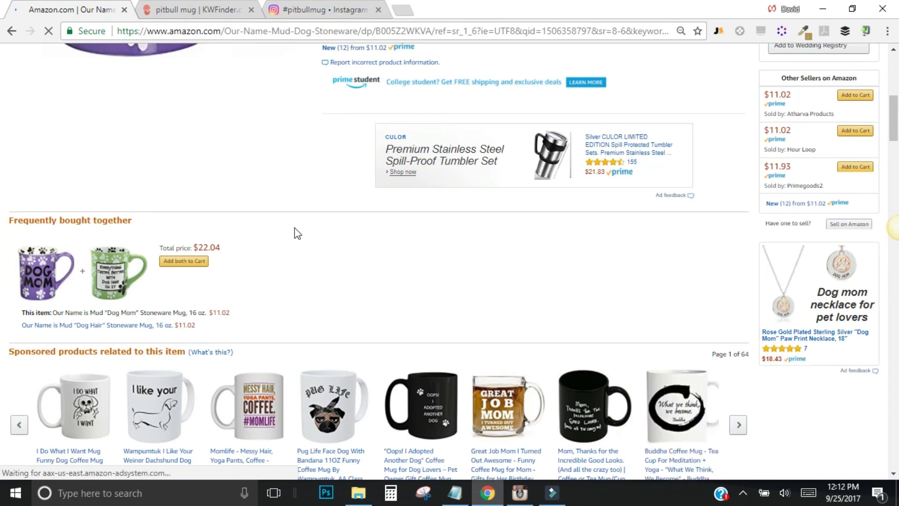
pyautogui.scroll(4, 296, 233)
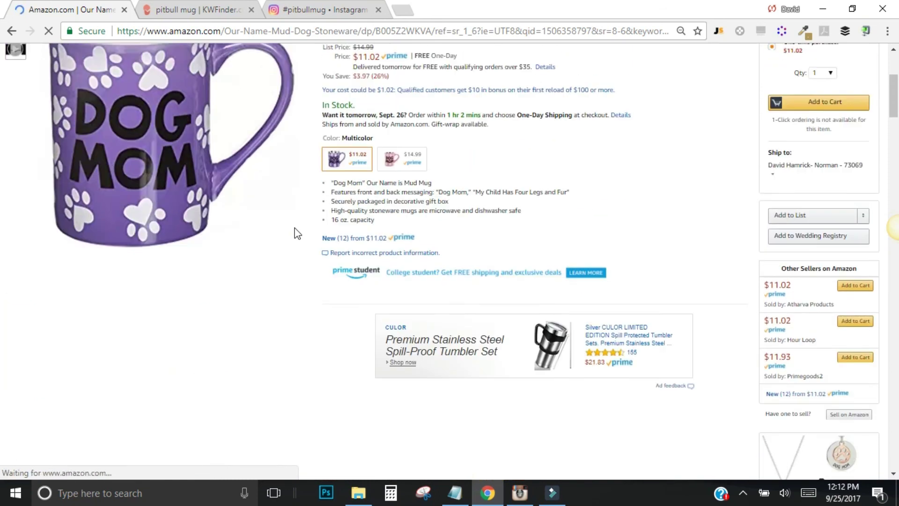
pyautogui.scroll(-3, 296, 233)
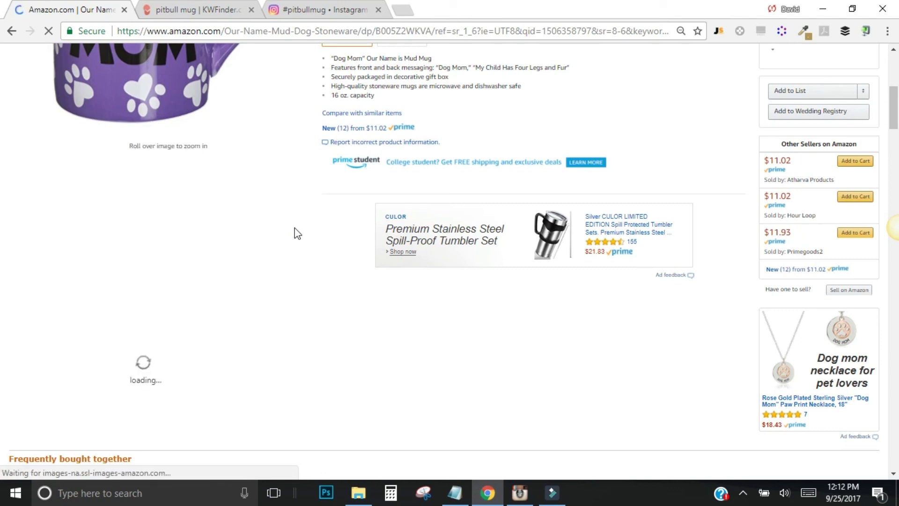
# - Scroll to the Keepa price history graph and turn on the Used price line
pyautogui.scroll(-1, 296, 232)
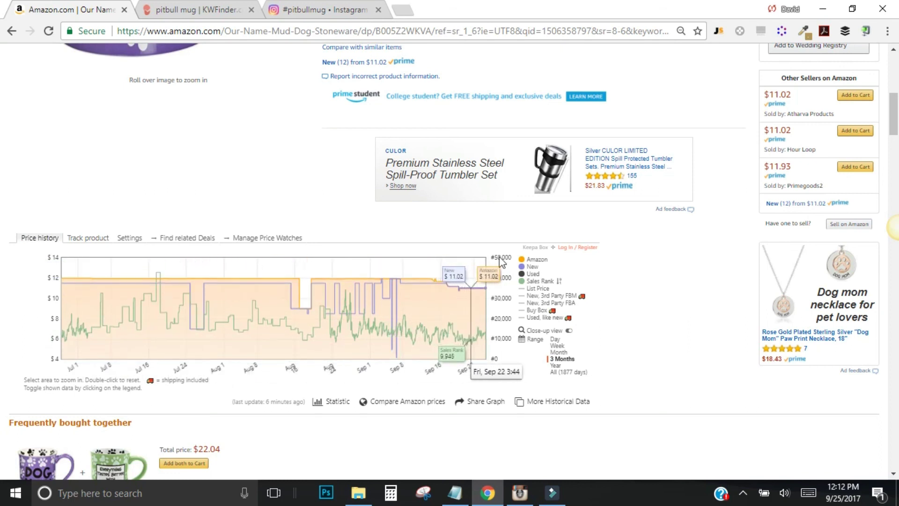
pyautogui.click(531, 275)
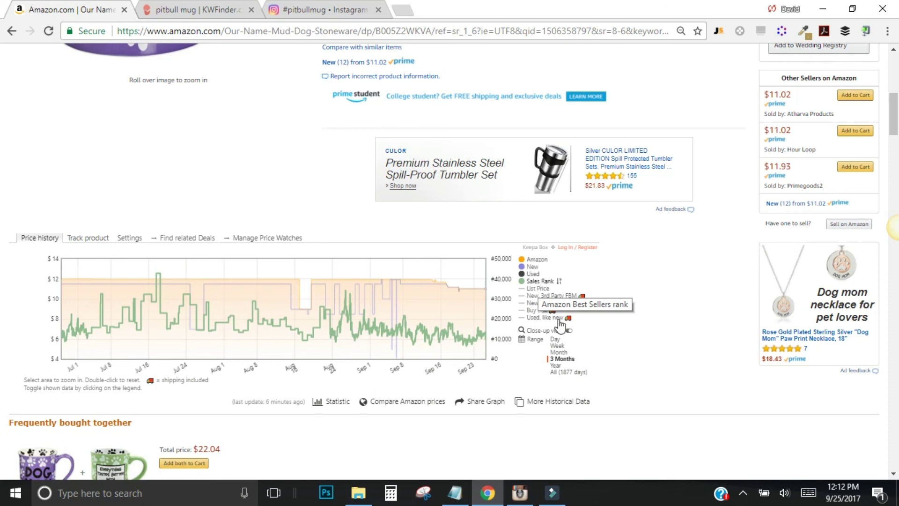
# - Set the Keepa chart range to Year and read May 7 values: $11.63, sales rank 3,604
pyautogui.click(557, 365)
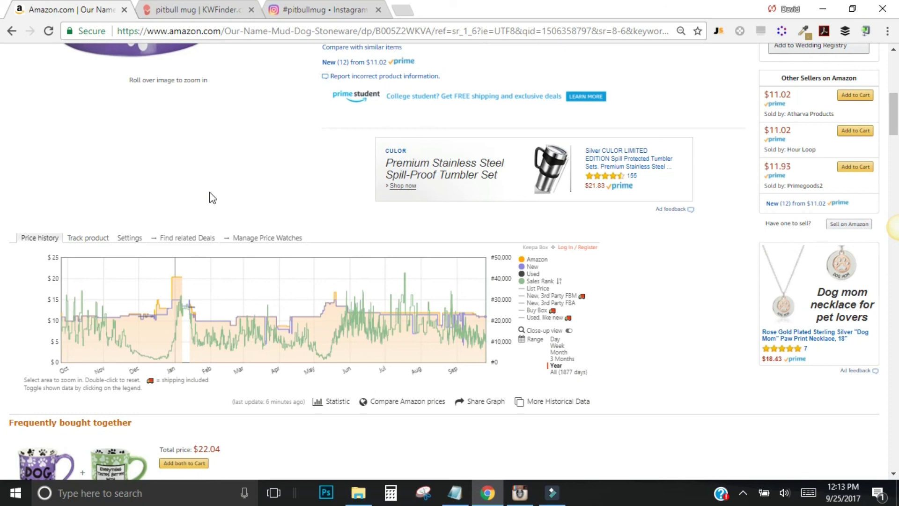
pyautogui.moveTo(332, 326)
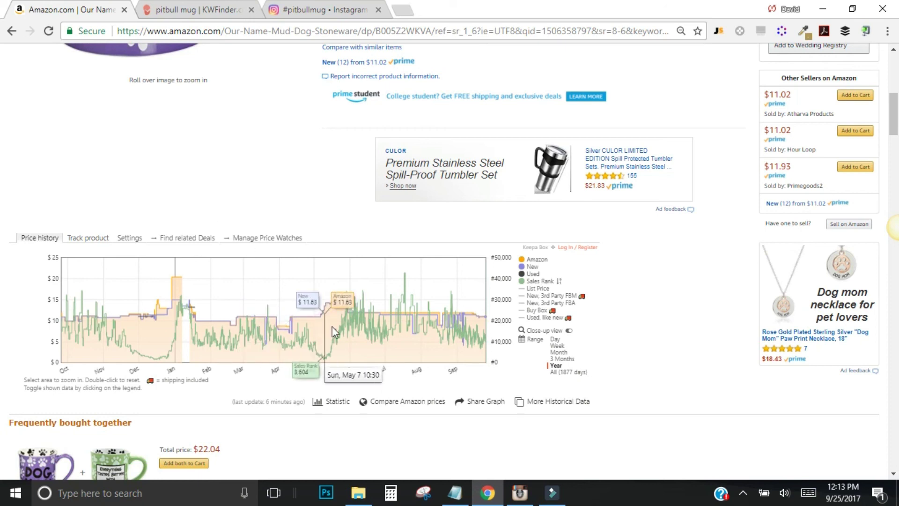